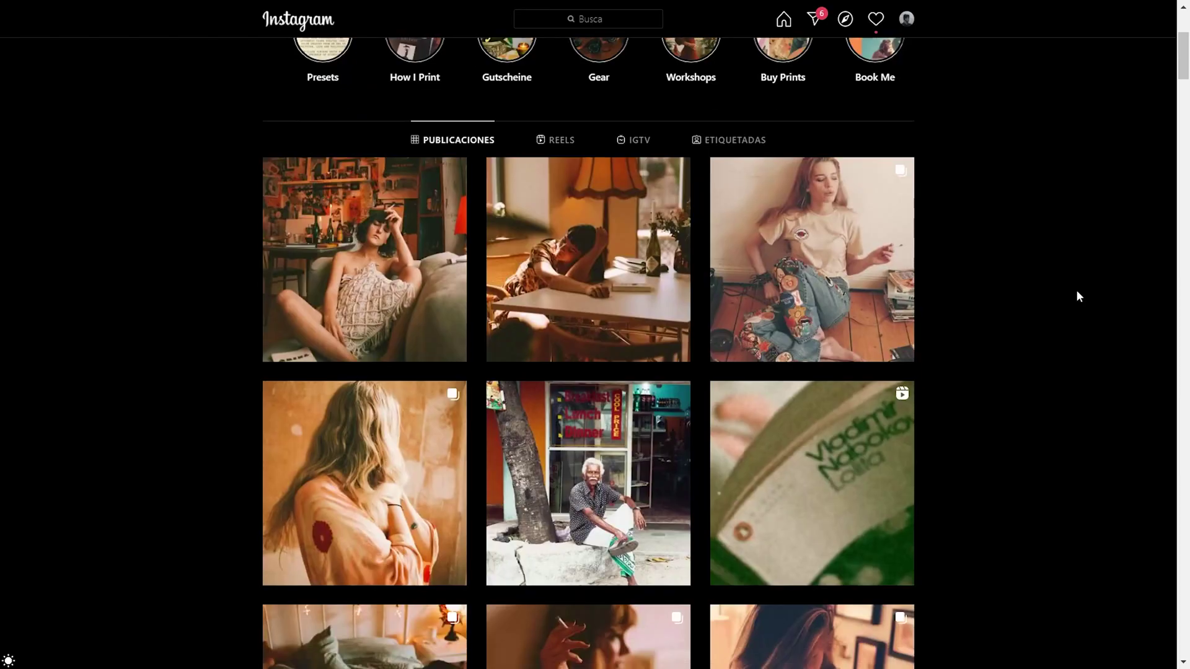
Browse the photographer's Instagram post grid to examine the overall colour style of the feed
{"action": "scroll", "coordinate": [1077, 295], "scroll_direction": "down", "scroll_amount": 1}
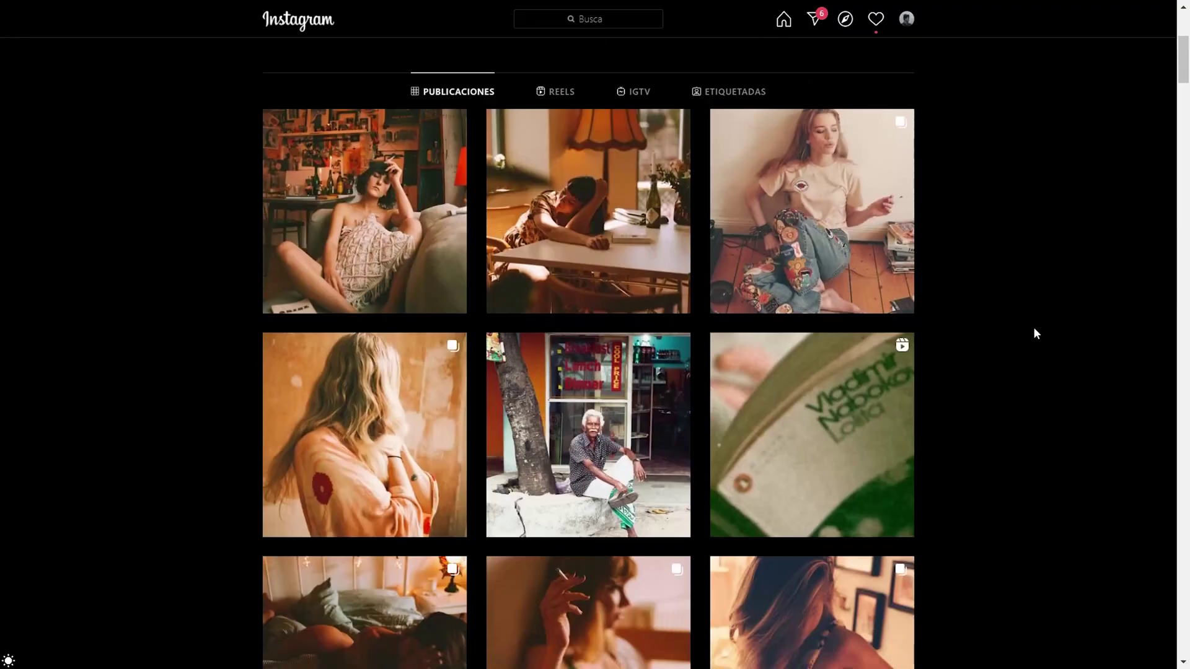
{"action": "scroll", "coordinate": [1035, 333], "scroll_direction": "down", "scroll_amount": 1}
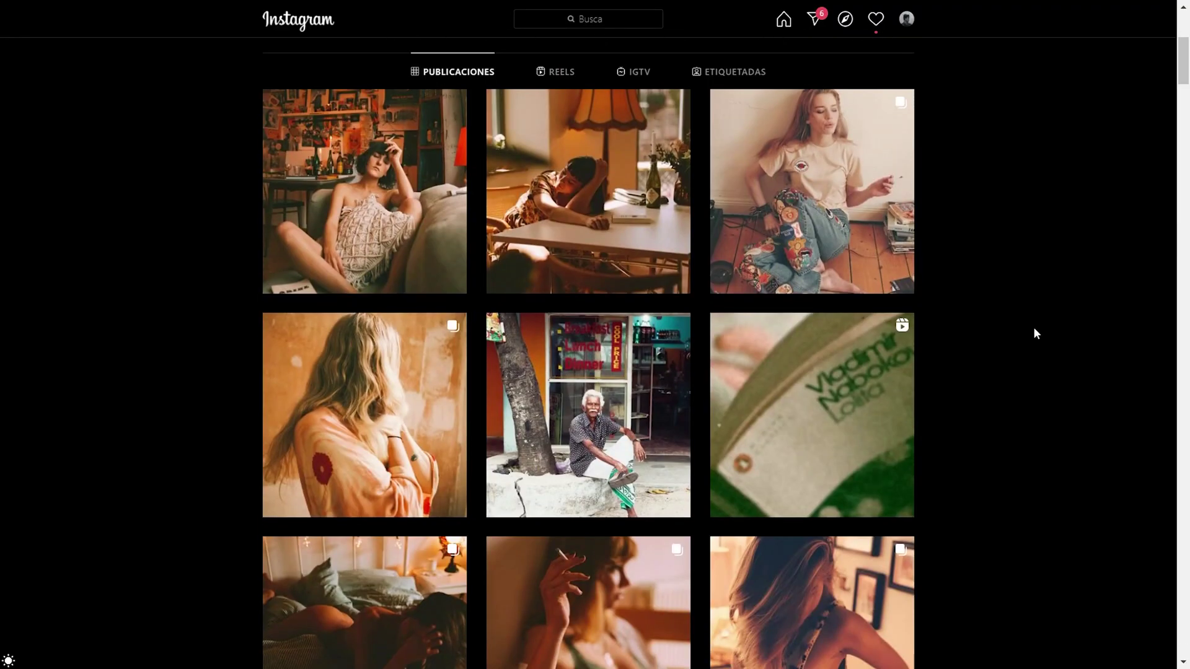
{"action": "scroll", "coordinate": [967, 421], "scroll_direction": "down", "scroll_amount": 15}
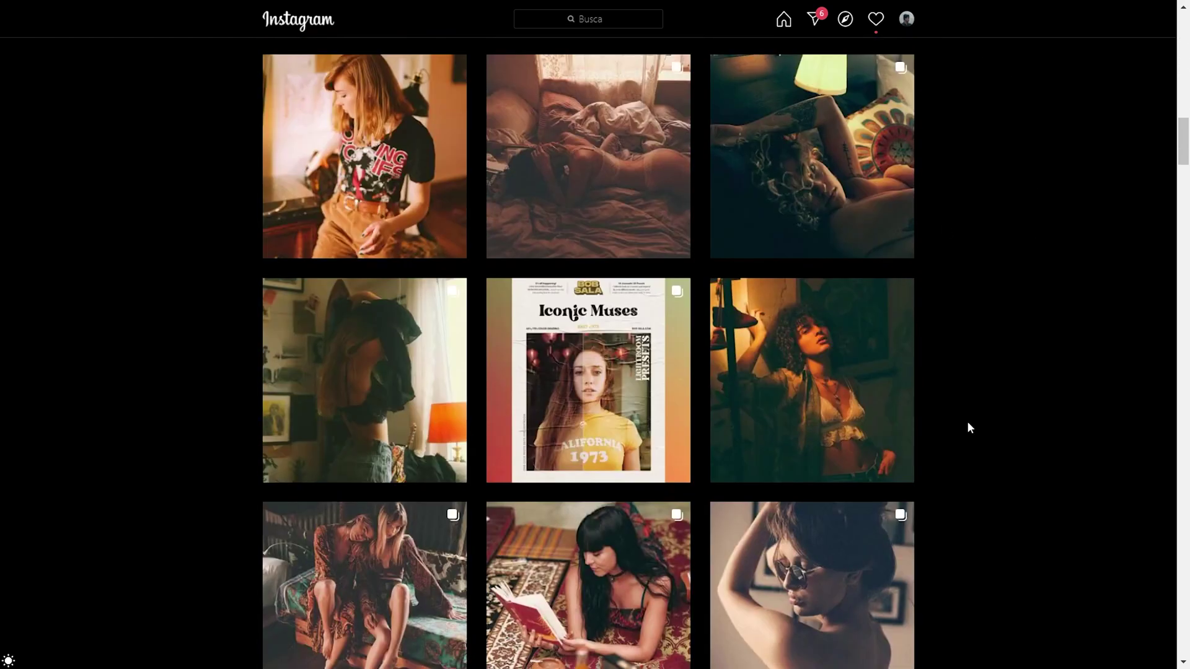
{"action": "scroll", "coordinate": [969, 424], "scroll_direction": "up", "scroll_amount": 12}
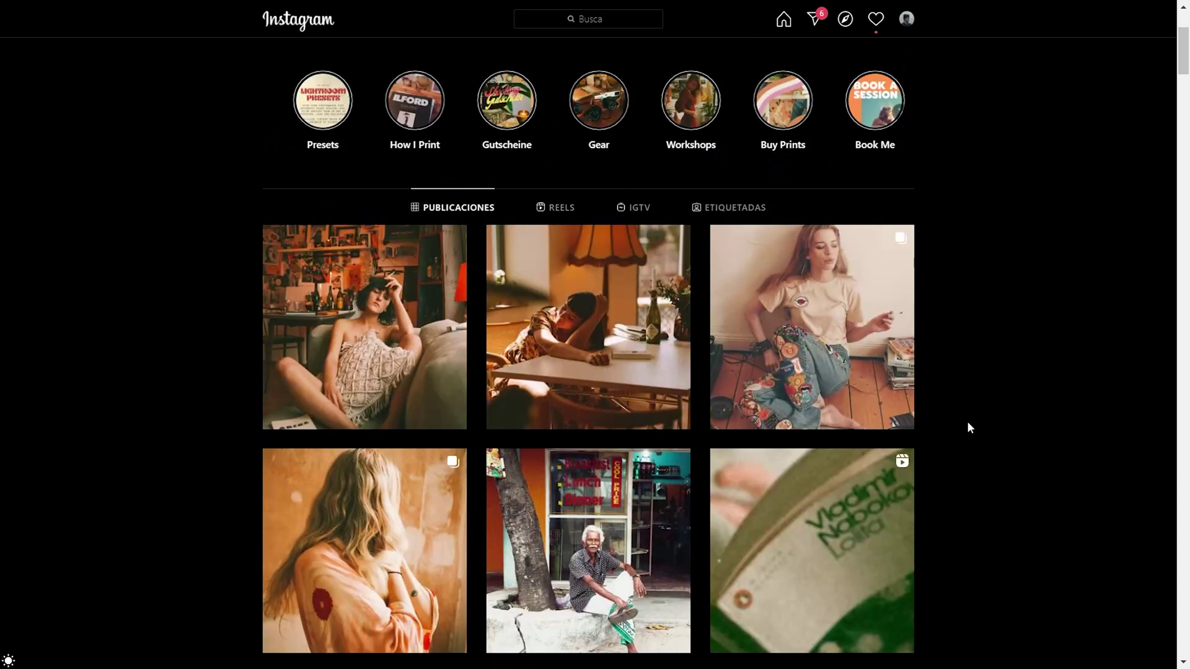
{"action": "scroll", "coordinate": [968, 426], "scroll_direction": "down", "scroll_amount": 14}
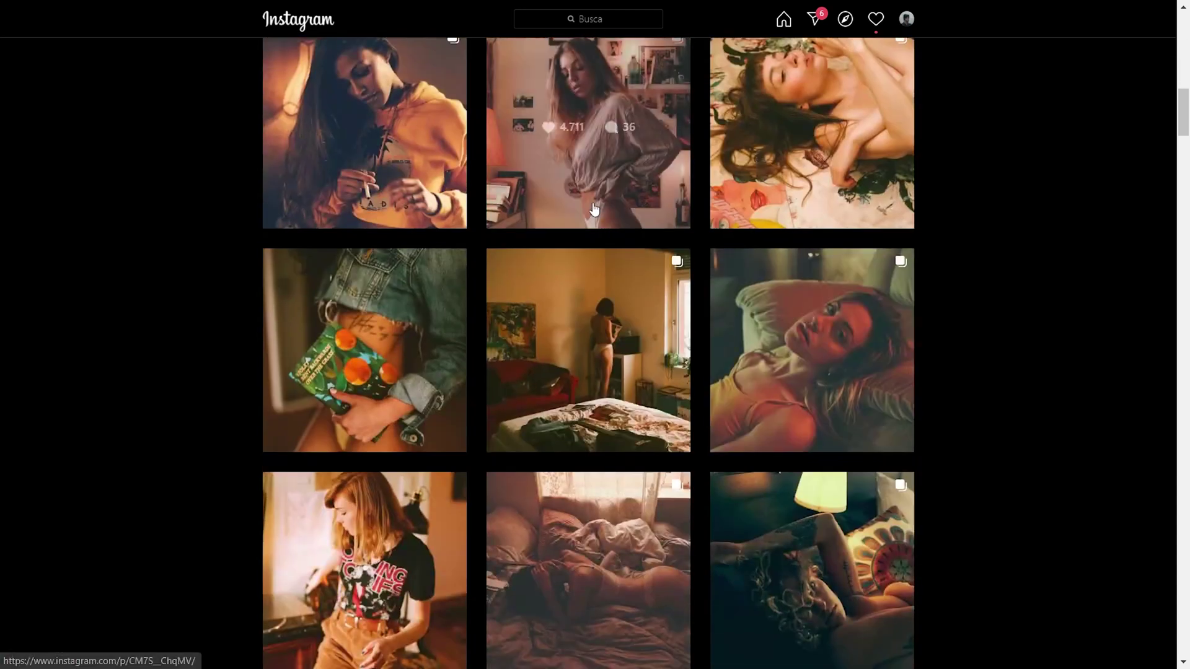
Open the post of the long-haired woman in the knotted grey shirt, examine the photo up close, and close it
{"action": "left_click", "coordinate": [594, 209]}
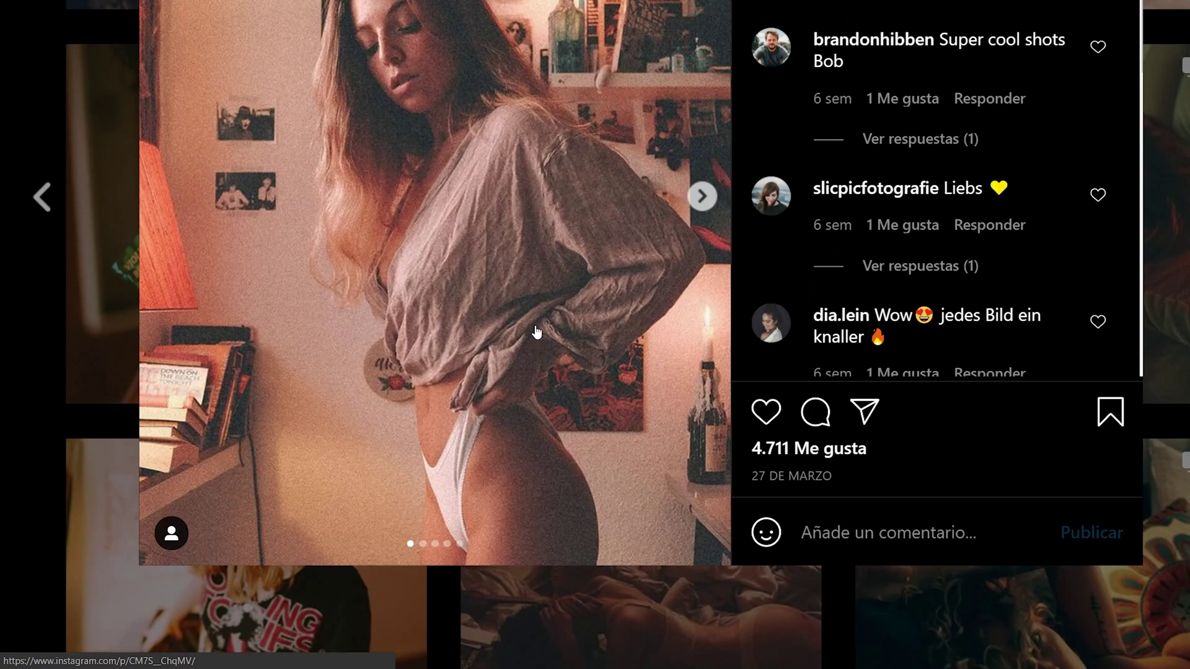
{"action": "scroll", "coordinate": [537, 333], "scroll_direction": "up", "scroll_amount": 2}
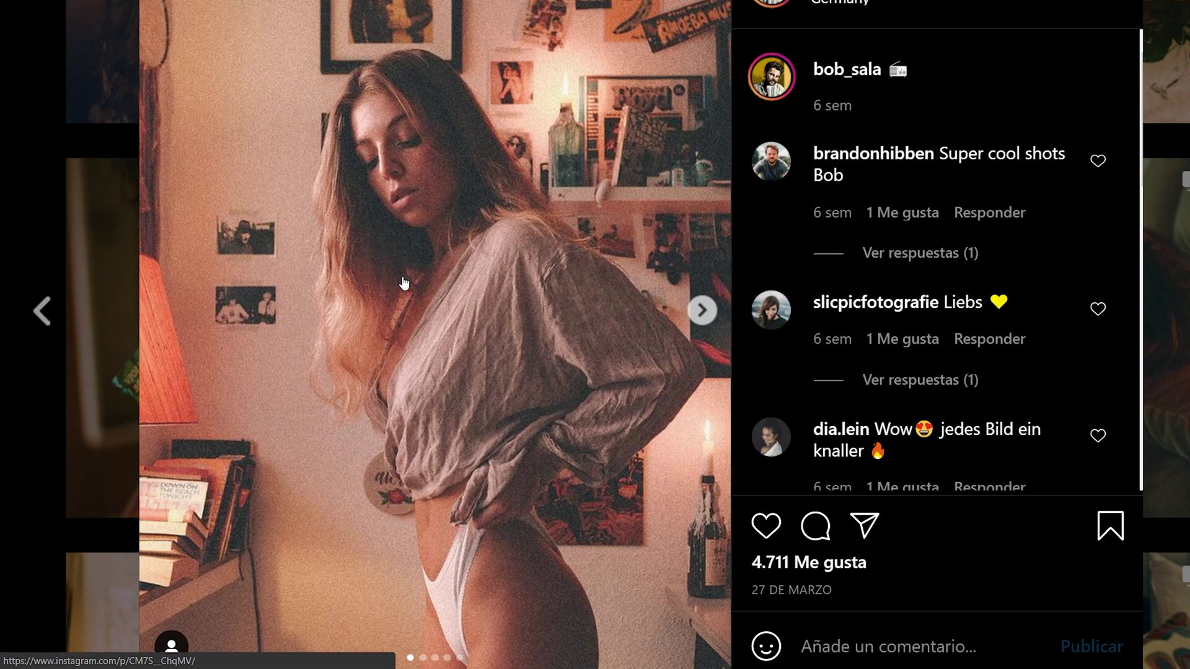
{"action": "scroll", "coordinate": [403, 284], "scroll_direction": "down", "scroll_amount": 4, "text": "ctrl"}
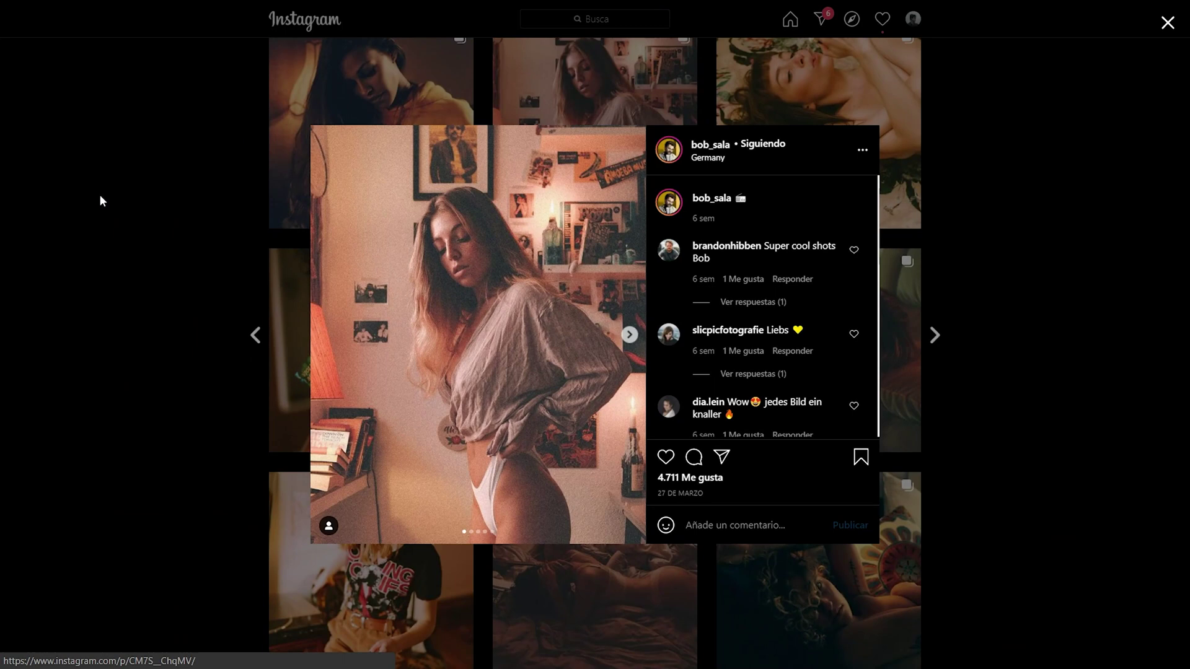
{"action": "left_click", "coordinate": [99, 195]}
Find the "Poète du Cosmos" post further down the feed, examine its photo up close, and close it
{"action": "scroll", "coordinate": [1003, 513], "scroll_direction": "down", "scroll_amount": 1}
{"action": "scroll", "coordinate": [1001, 511], "scroll_direction": "down", "scroll_amount": 5}
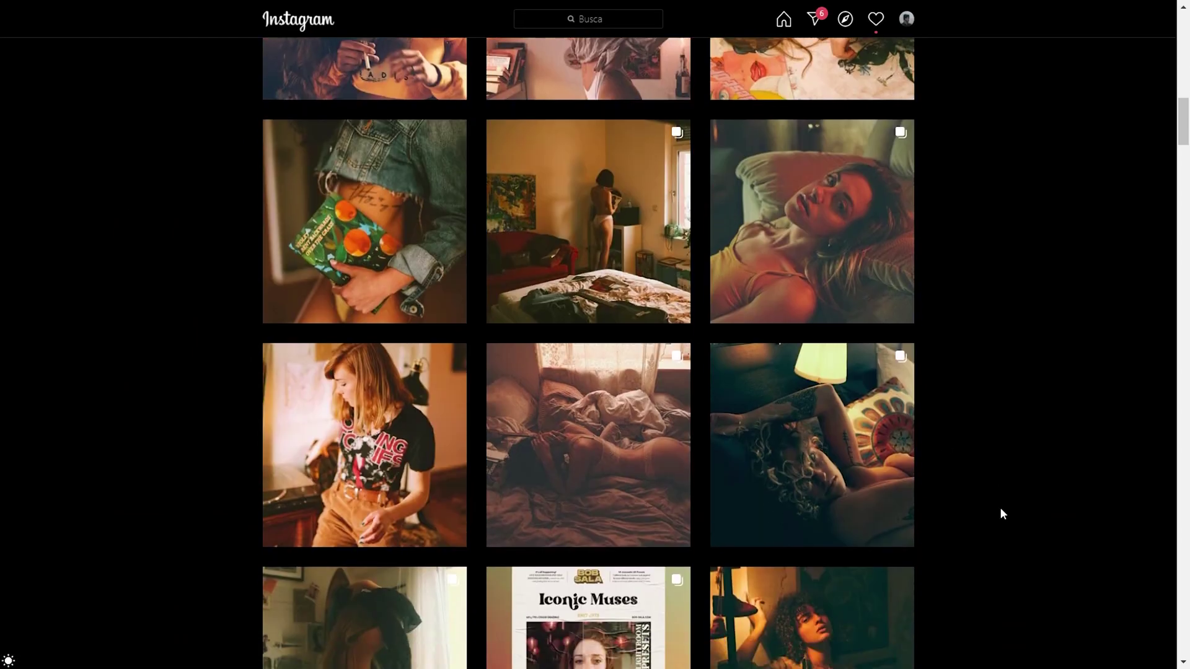
{"action": "scroll", "coordinate": [1001, 509], "scroll_direction": "down", "scroll_amount": 1}
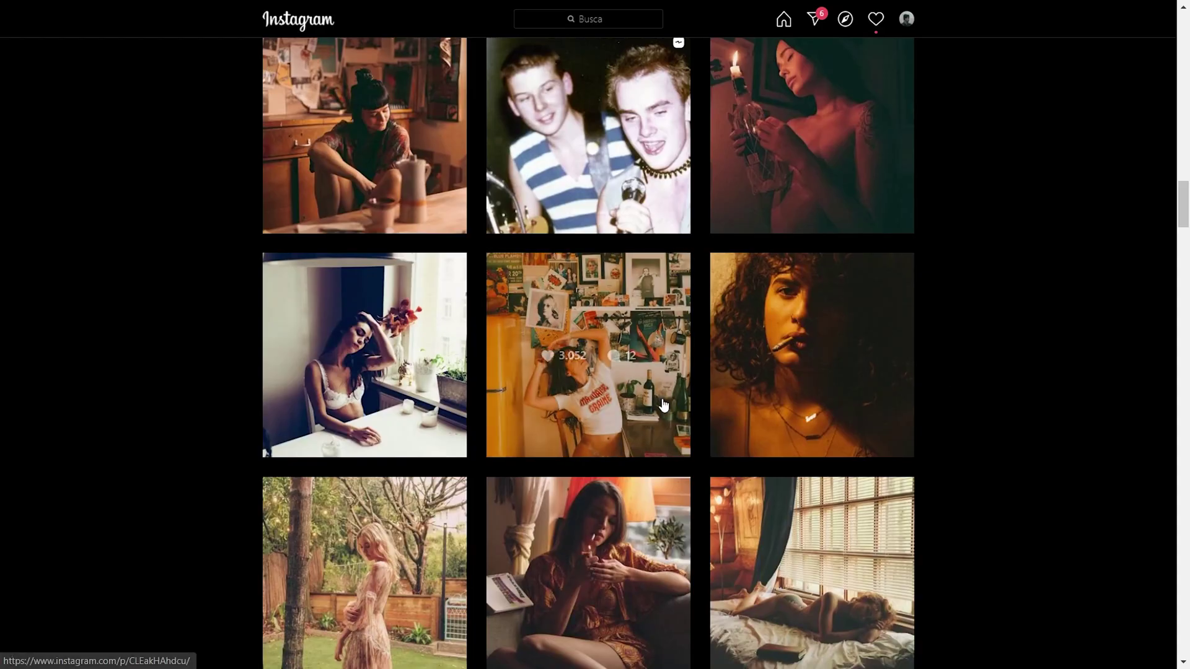
{"action": "left_click", "coordinate": [557, 360]}
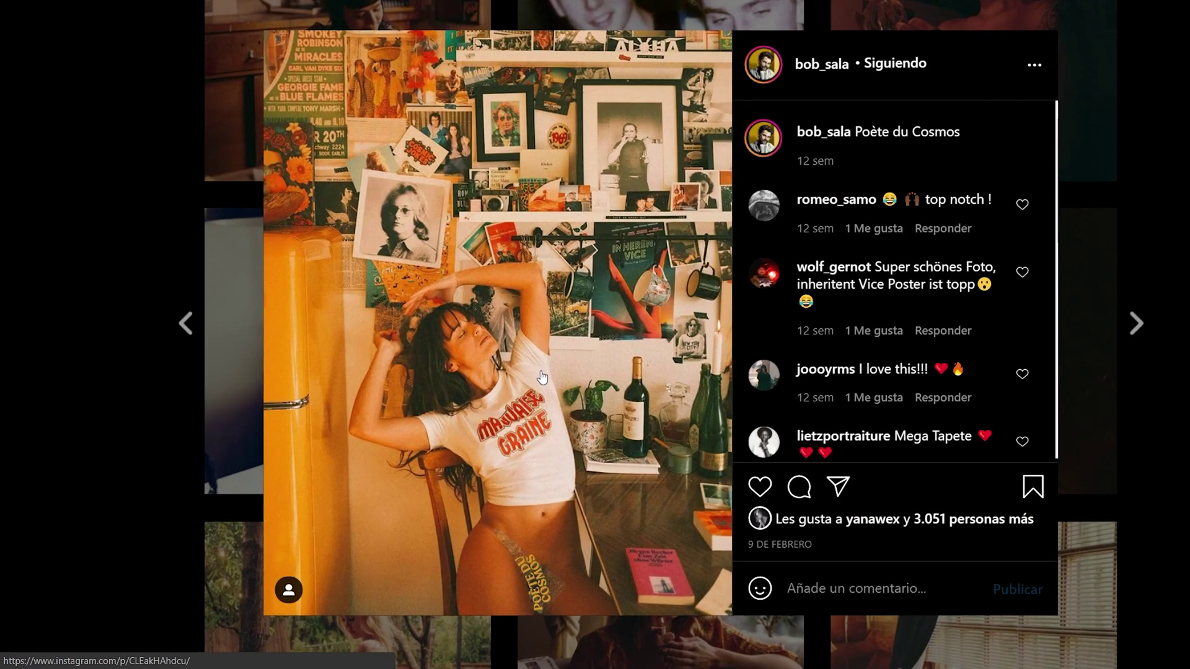
{"action": "scroll", "coordinate": [542, 377], "scroll_direction": "down", "scroll_amount": 1}
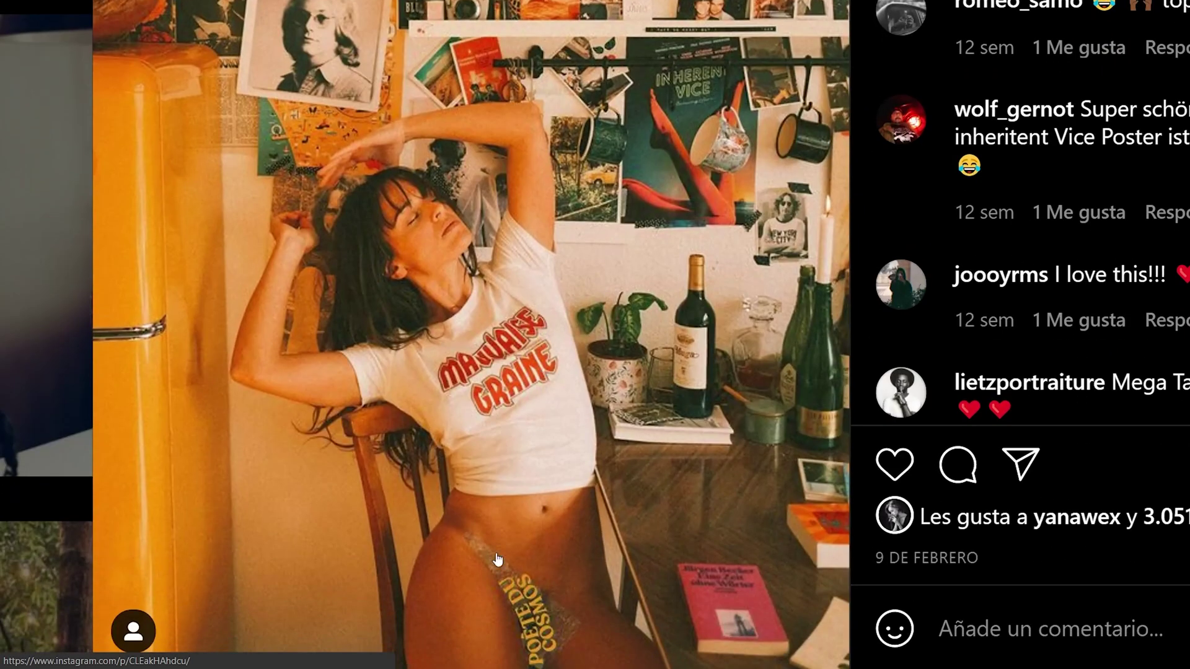
{"action": "scroll", "coordinate": [371, 207], "scroll_direction": "up", "scroll_amount": 1}
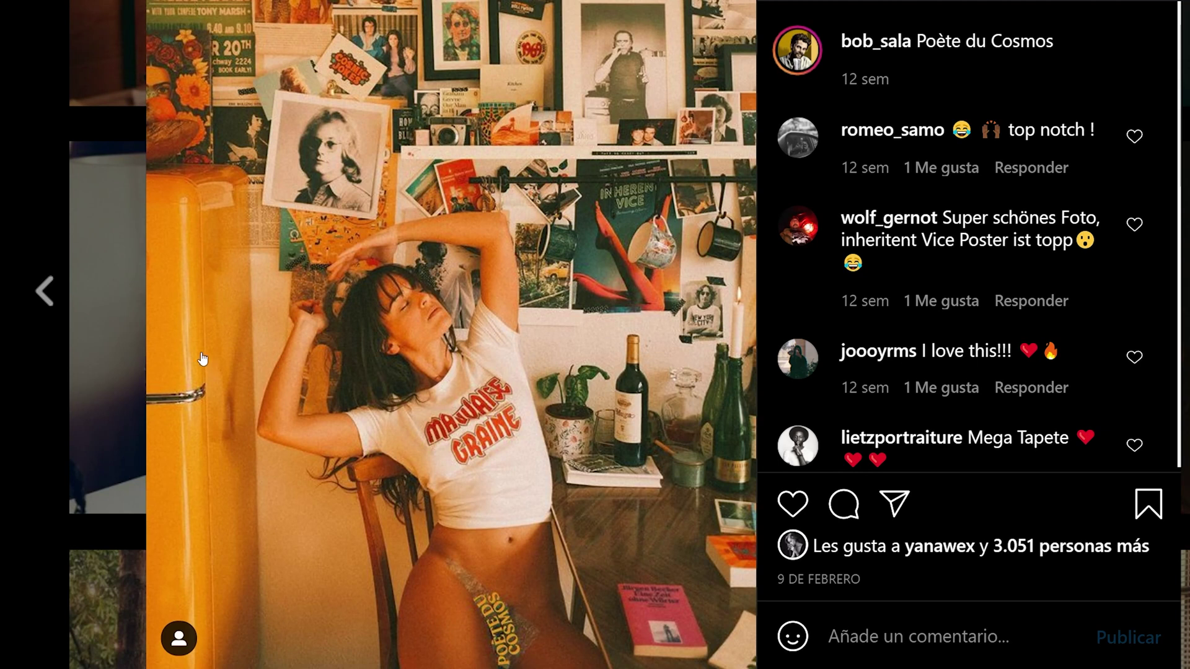
{"action": "left_click", "coordinate": [13, 358]}
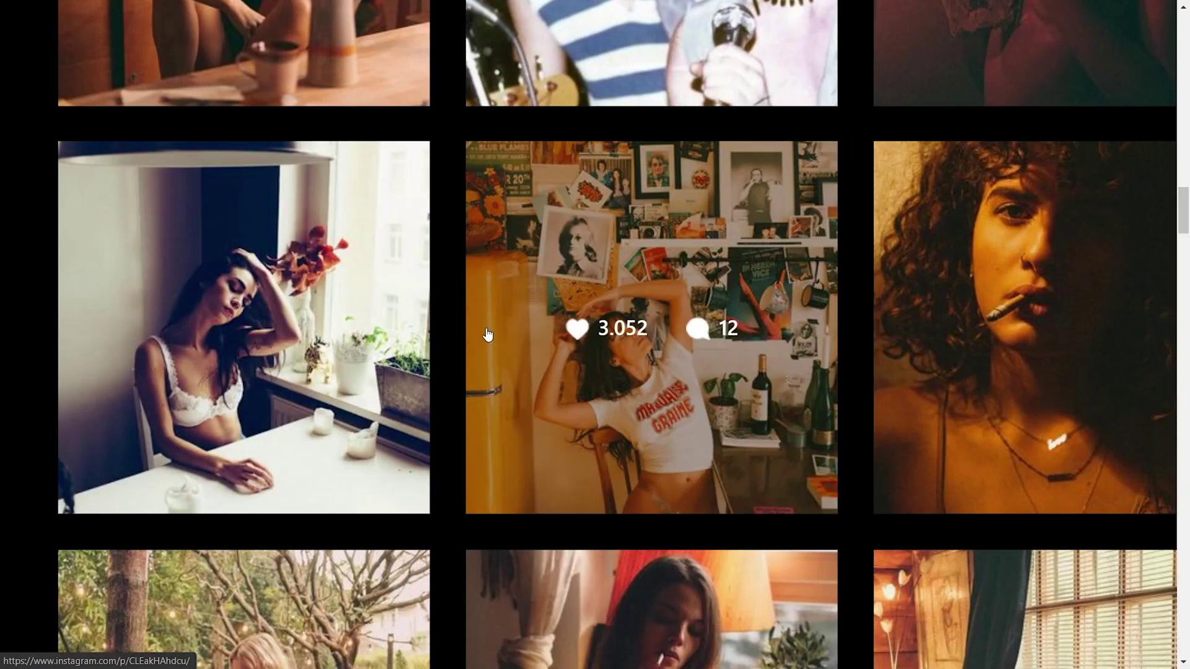
Find the "Autumn afternoon" post with the woman in the green blouse, examine its skin tones and colours up close, and close it
{"action": "scroll", "coordinate": [487, 335], "scroll_direction": "down", "scroll_amount": 15}
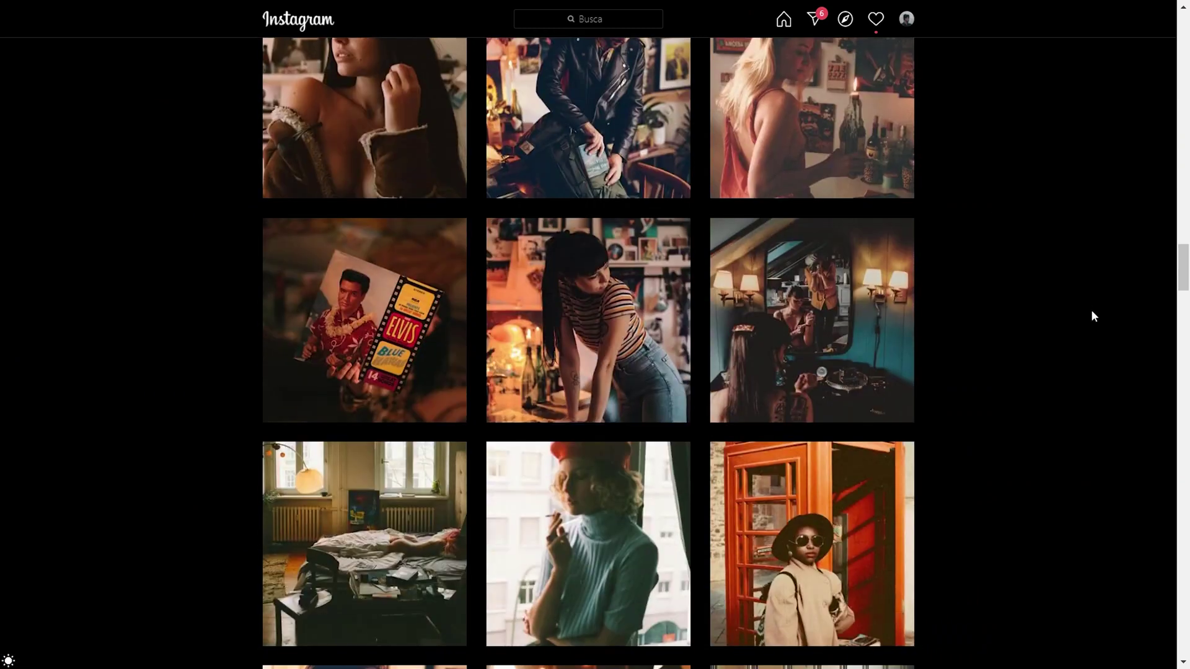
{"action": "scroll", "coordinate": [1091, 310], "scroll_direction": "up", "scroll_amount": 3}
{"action": "scroll", "coordinate": [921, 295], "scroll_direction": "down", "scroll_amount": 10}
{"action": "scroll", "coordinate": [919, 295], "scroll_direction": "down", "scroll_amount": 4}
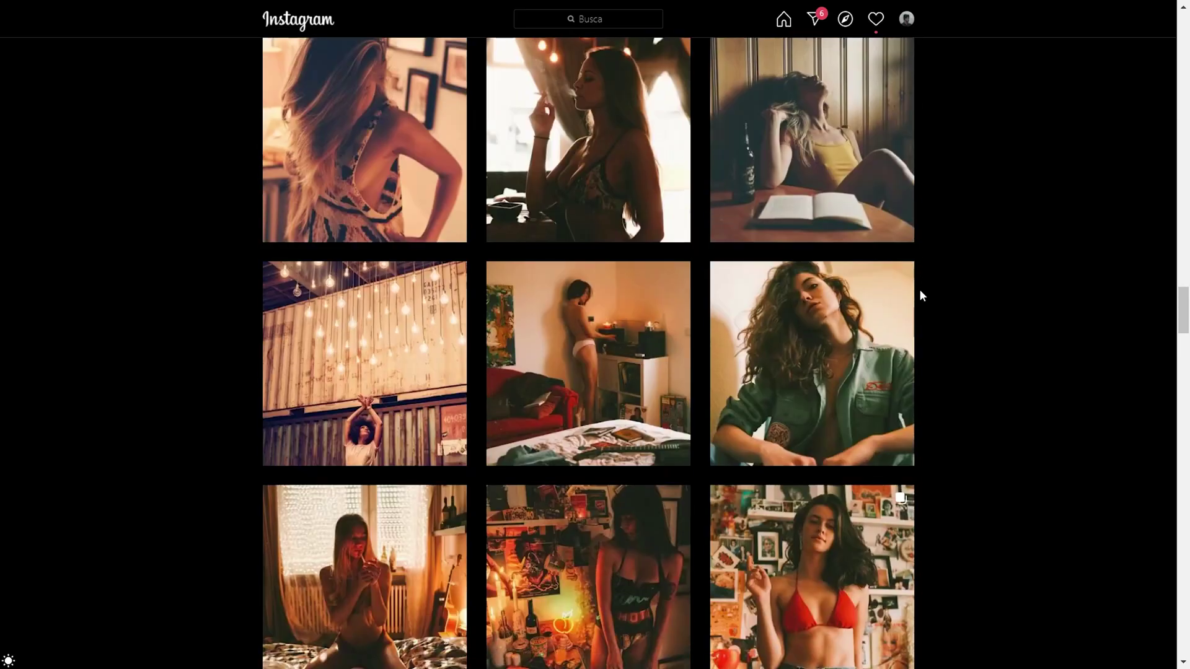
{"action": "scroll", "coordinate": [875, 238], "scroll_direction": "down", "scroll_amount": 8}
{"action": "left_click", "coordinate": [875, 238]}
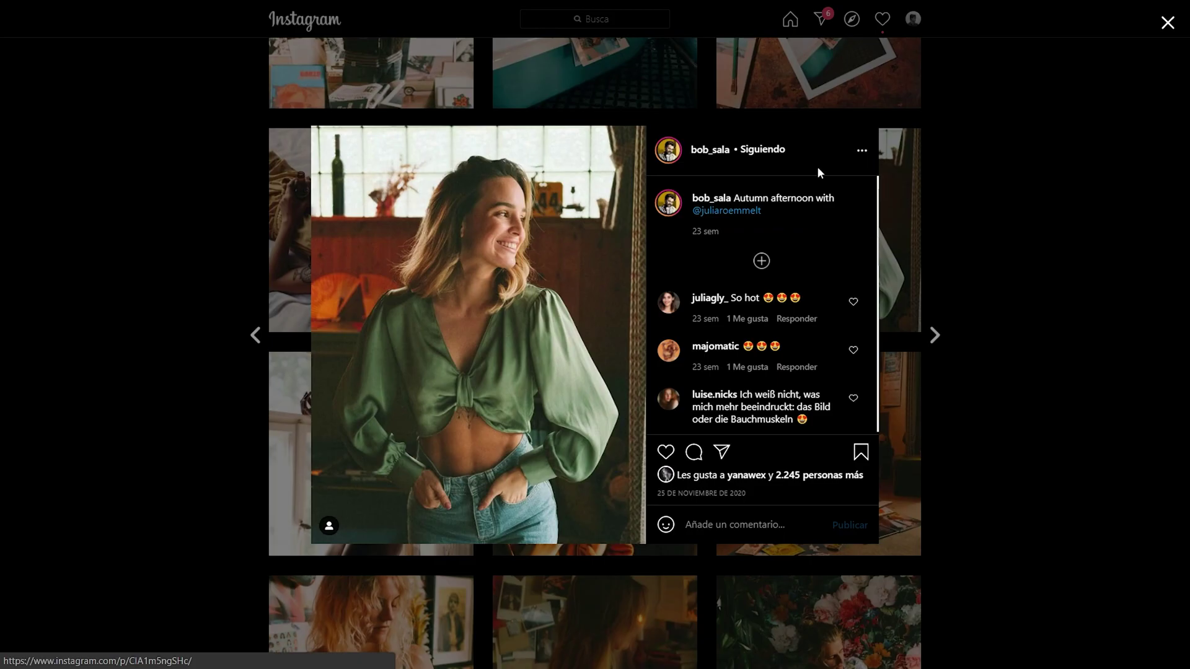
{"action": "scroll", "coordinate": [495, 271], "scroll_direction": "up", "scroll_amount": 5}
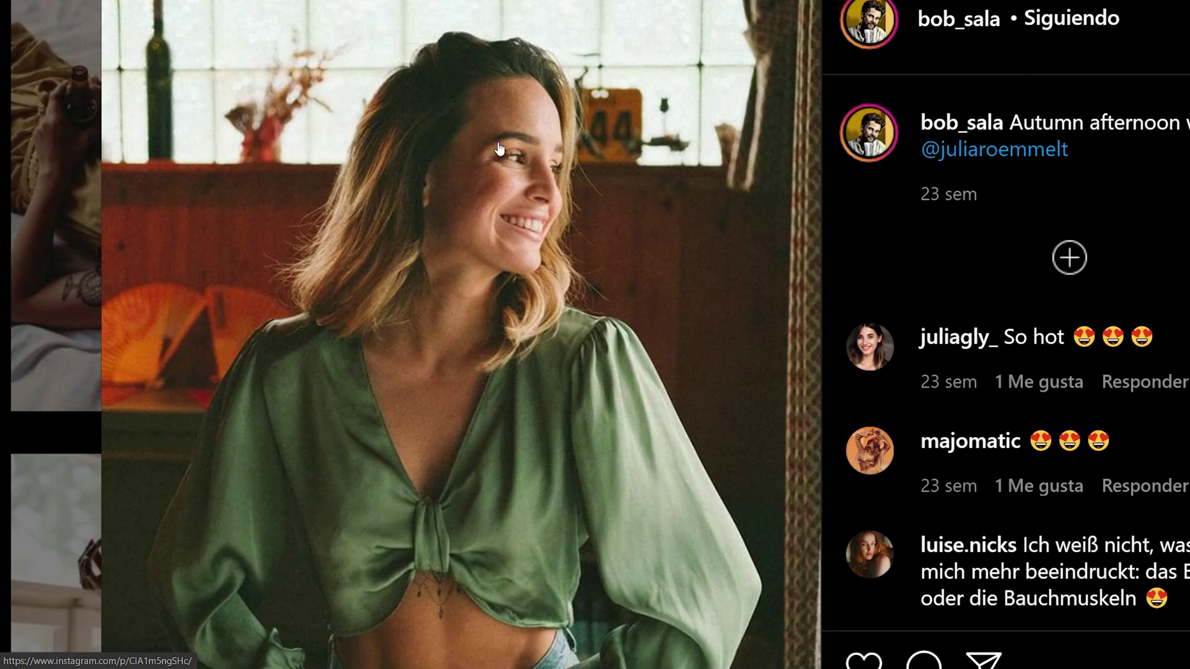
{"action": "scroll", "coordinate": [472, 211], "scroll_direction": "up", "scroll_amount": 3}
{"action": "scroll", "coordinate": [512, 196], "scroll_direction": "up", "scroll_amount": 2}
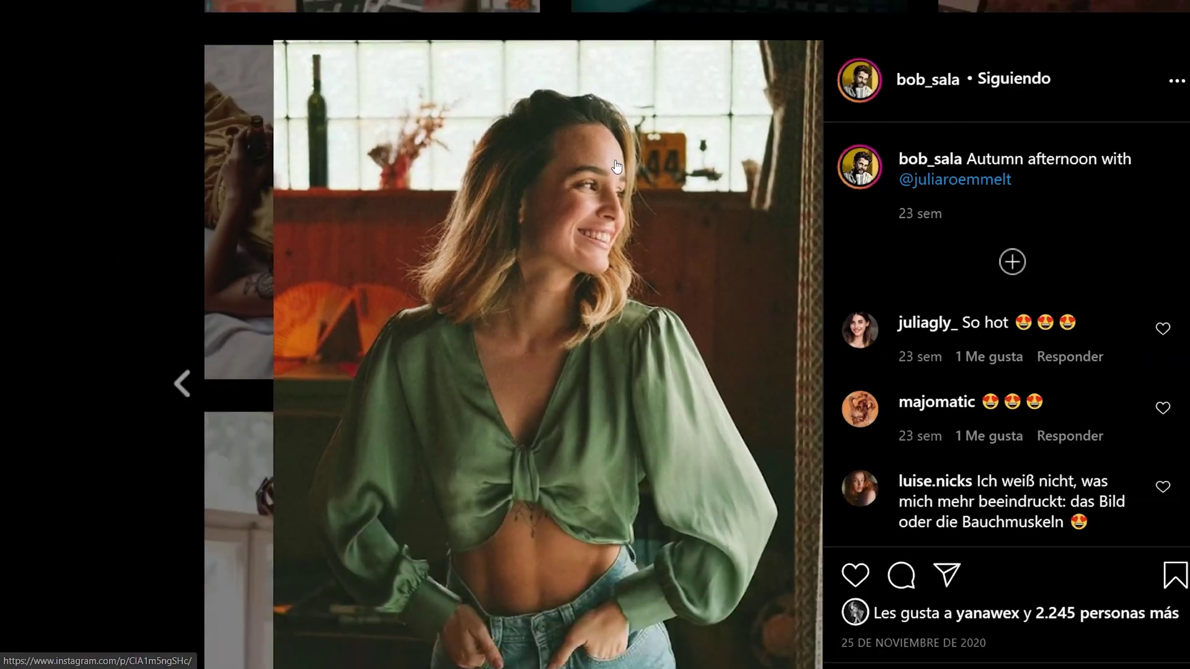
{"action": "scroll", "coordinate": [543, 316], "scroll_direction": "down", "scroll_amount": 2}
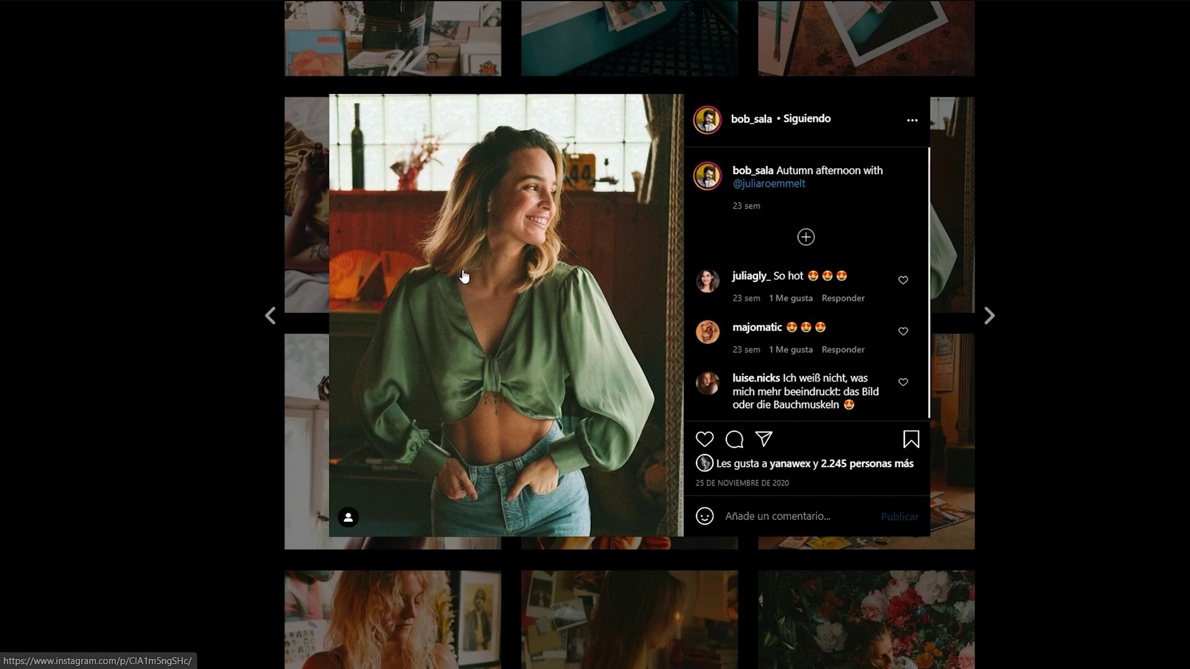
{"action": "scroll", "coordinate": [544, 469], "scroll_direction": "up", "scroll_amount": 3}
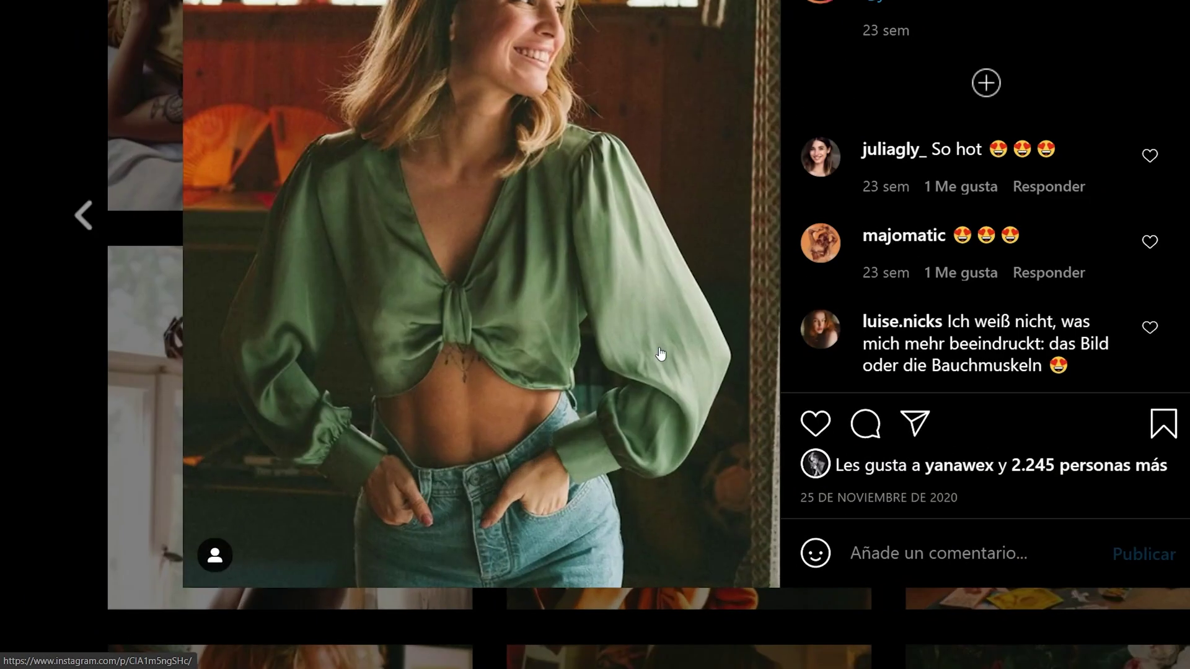
{"action": "scroll", "coordinate": [660, 354], "scroll_direction": "down", "scroll_amount": 3}
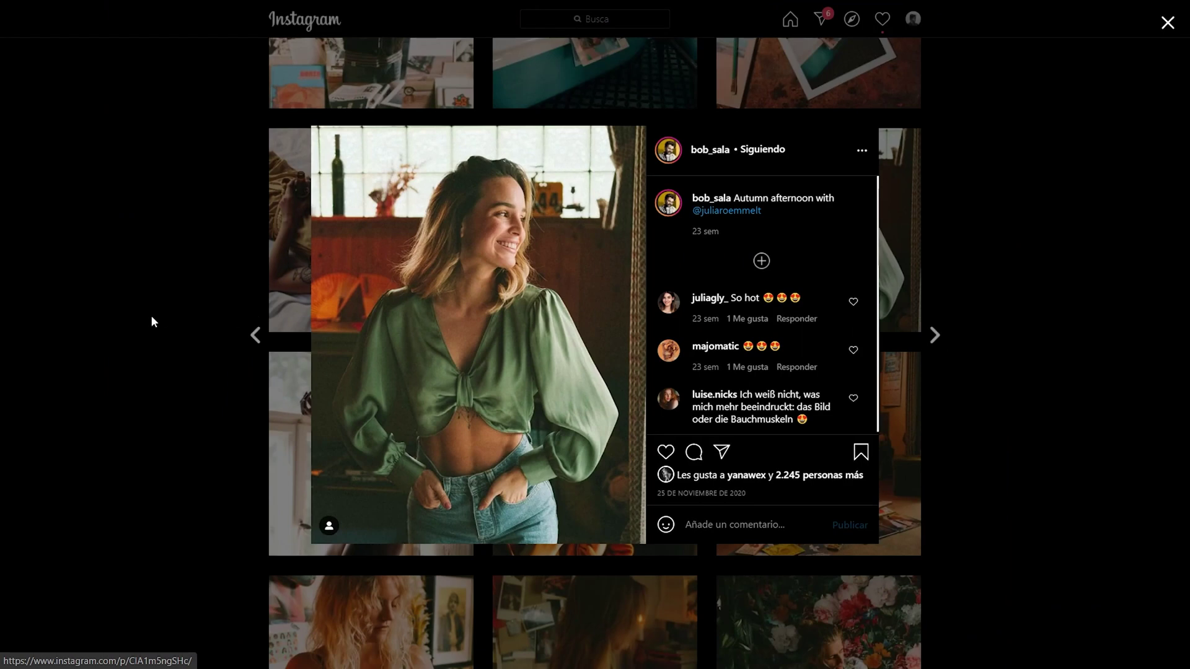
{"action": "left_click", "coordinate": [152, 322]}
View the posts of the blonde woman in black lace and the curly-haired woman in red, closing each one
{"action": "scroll", "coordinate": [363, 404], "scroll_direction": "down", "scroll_amount": 4}
{"action": "left_click", "coordinate": [363, 404]}
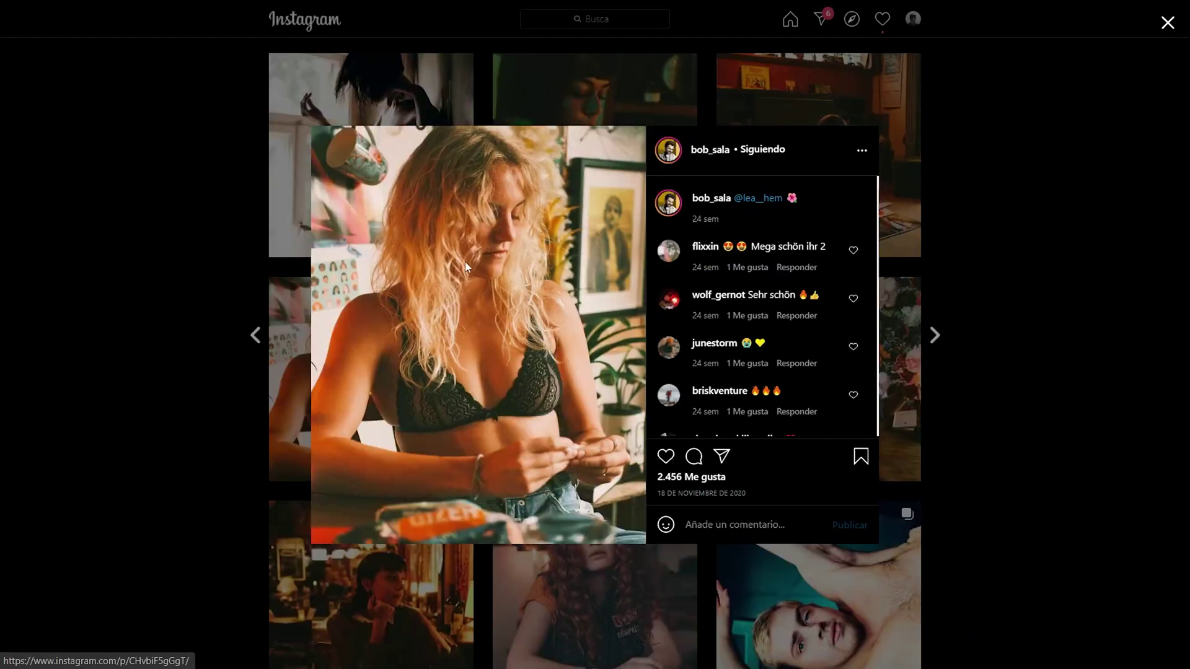
{"action": "scroll", "coordinate": [465, 262], "scroll_direction": "up", "scroll_amount": 3}
{"action": "scroll", "coordinate": [465, 262], "scroll_direction": "down", "scroll_amount": 2}
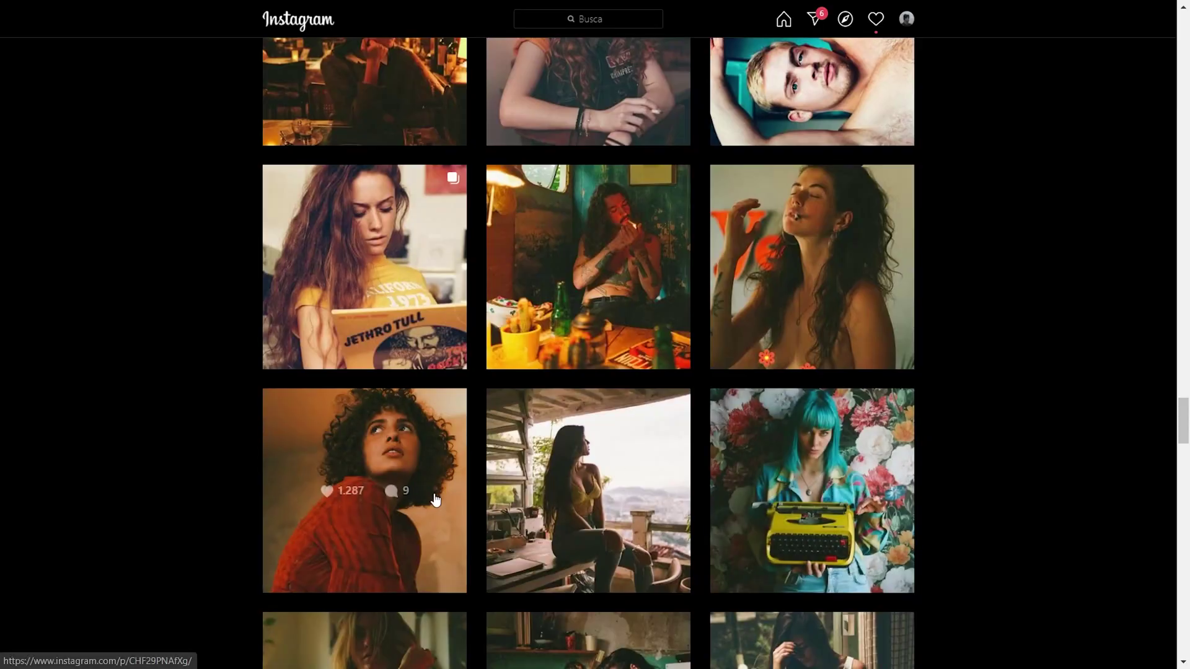
{"action": "left_click", "coordinate": [436, 499]}
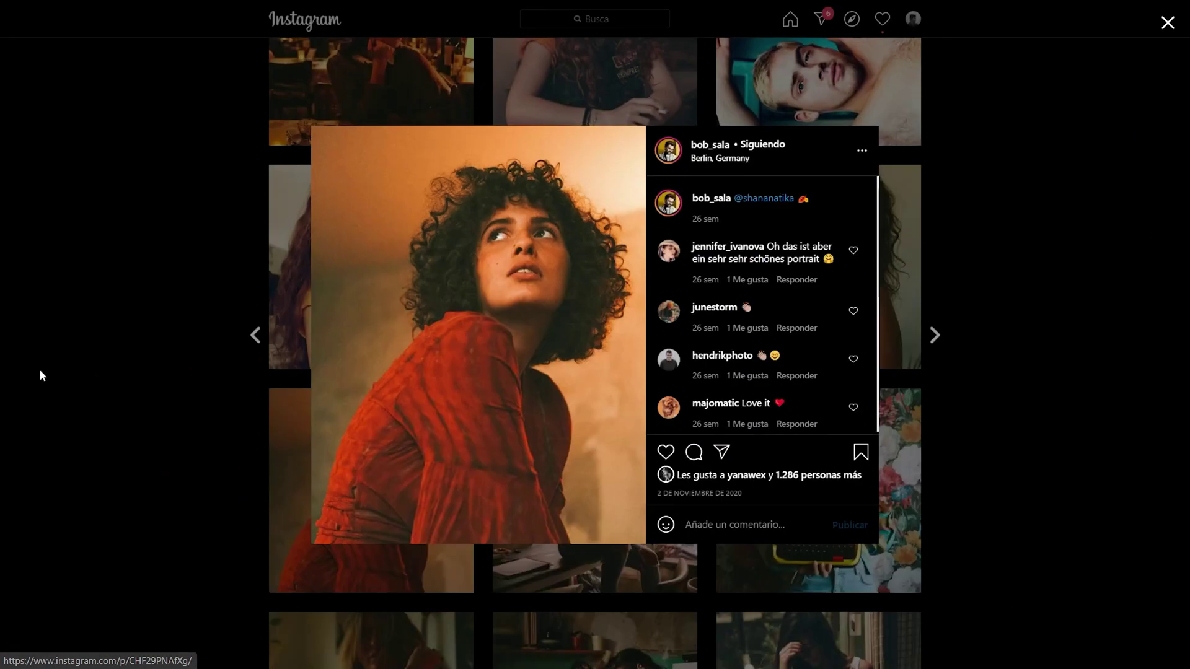
{"action": "left_click", "coordinate": [42, 376]}
Open the "Led Zeppelin II" post further down the feed, view its photo, and close it
{"action": "scroll", "coordinate": [1099, 260], "scroll_direction": "down", "scroll_amount": 10}
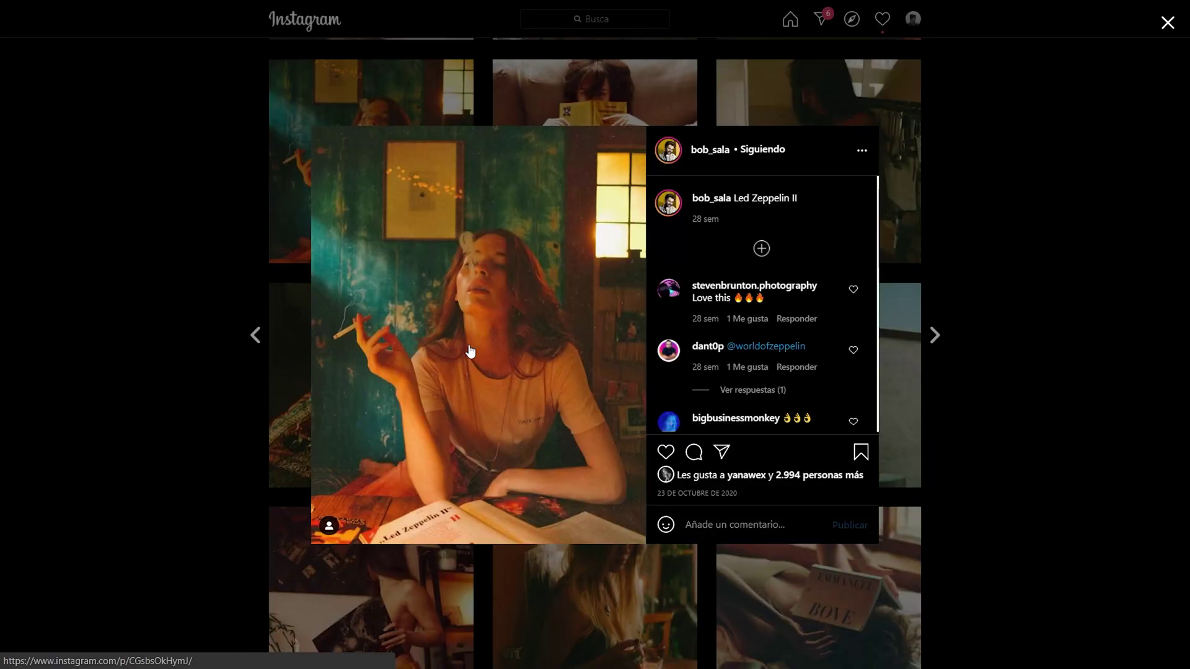
{"action": "scroll", "coordinate": [470, 352], "scroll_direction": "down", "scroll_amount": 1}
{"action": "left_click", "coordinate": [59, 505]}
Browse more of the feed, view the "Elegy for my Beat Generation" mirror self-portrait post, and close it
{"action": "scroll", "coordinate": [881, 531], "scroll_direction": "down", "scroll_amount": 4}
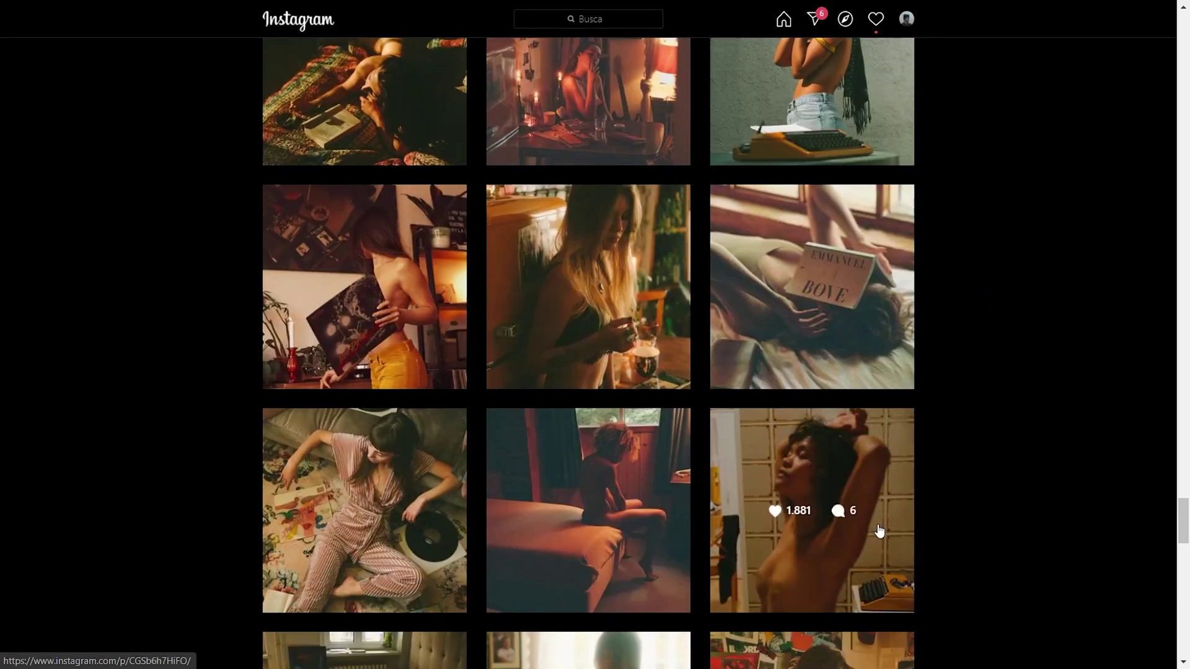
{"action": "scroll", "coordinate": [957, 418], "scroll_direction": "down", "scroll_amount": 4}
{"action": "left_click", "coordinate": [712, 515]}
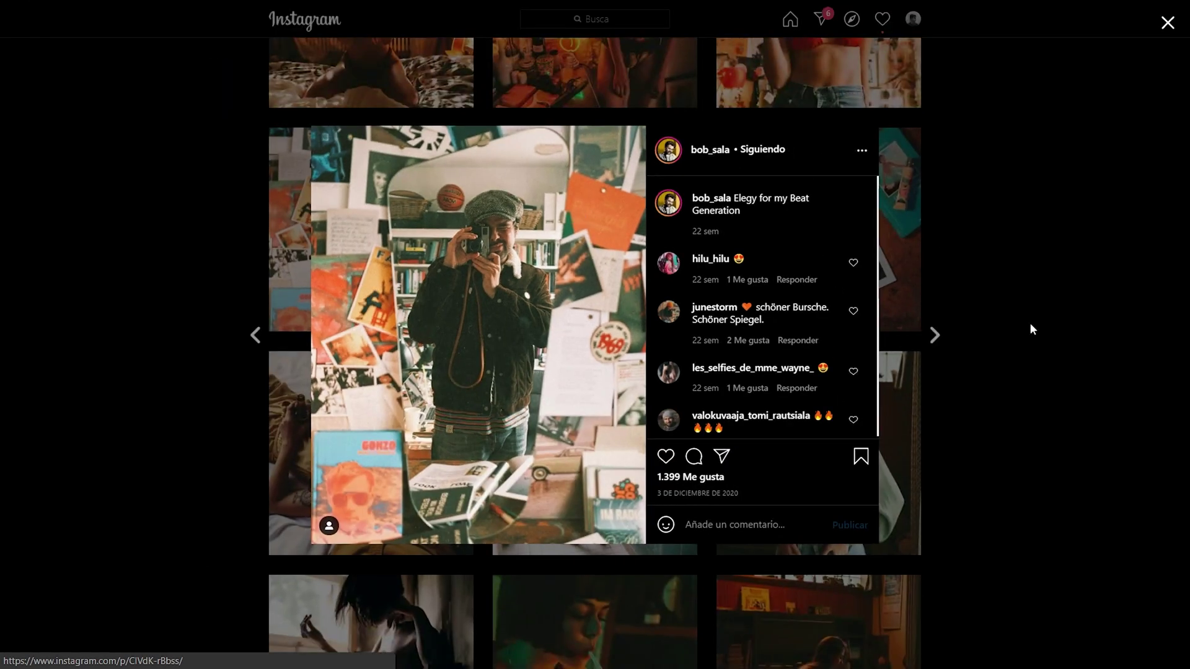
{"action": "left_click", "coordinate": [1031, 330]}
{"action": "scroll", "coordinate": [1031, 329], "scroll_direction": "up", "scroll_amount": 10}
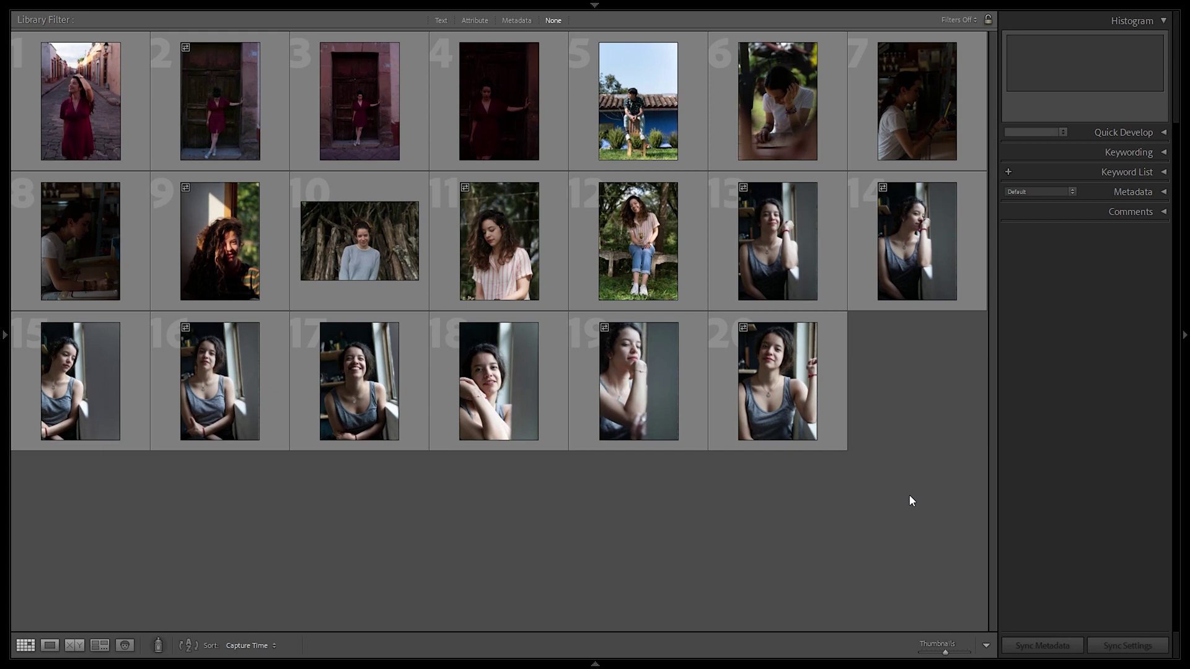
Select the window portraits 13 to 20 in the photo grid, switch to photo 12, and clear the selection
{"action": "left_click", "coordinate": [765, 297]}
{"action": "left_click", "coordinate": [758, 385], "text": "shift"}
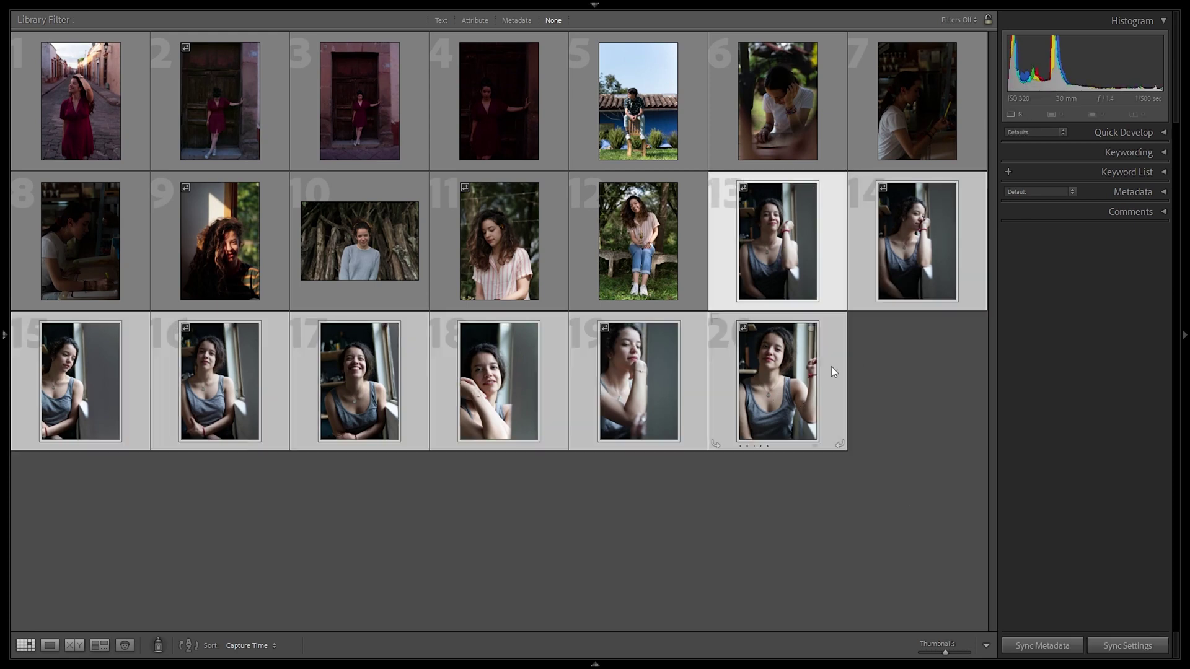
{"action": "left_click", "coordinate": [638, 284]}
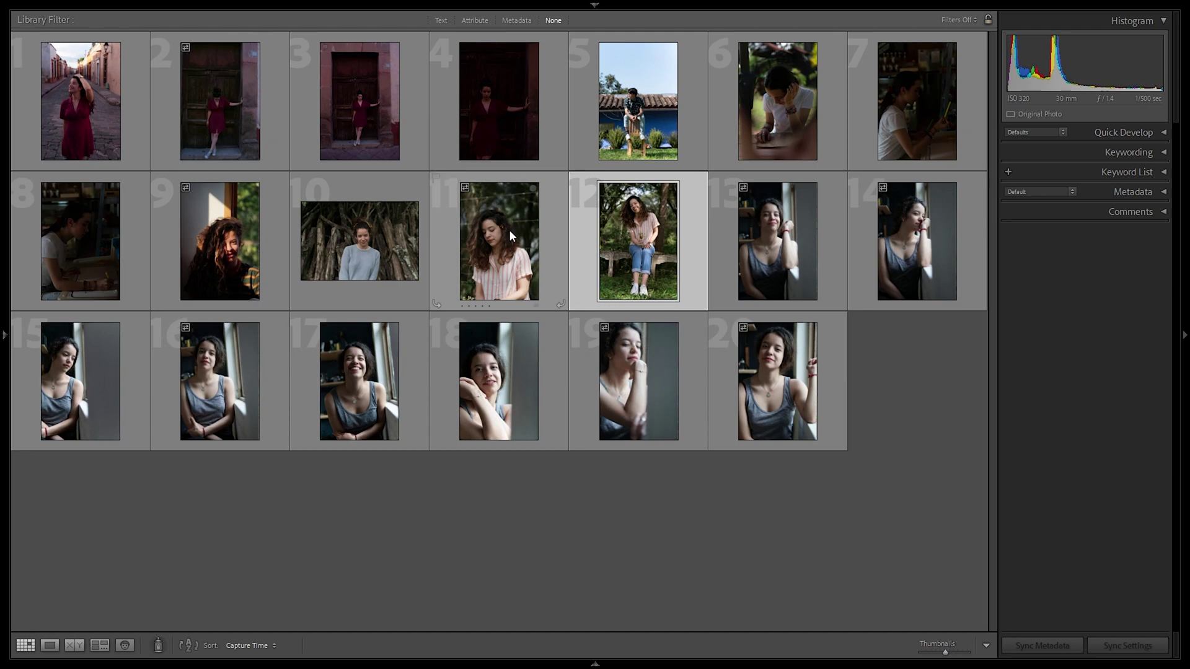
{"action": "left_click", "coordinate": [666, 568]}
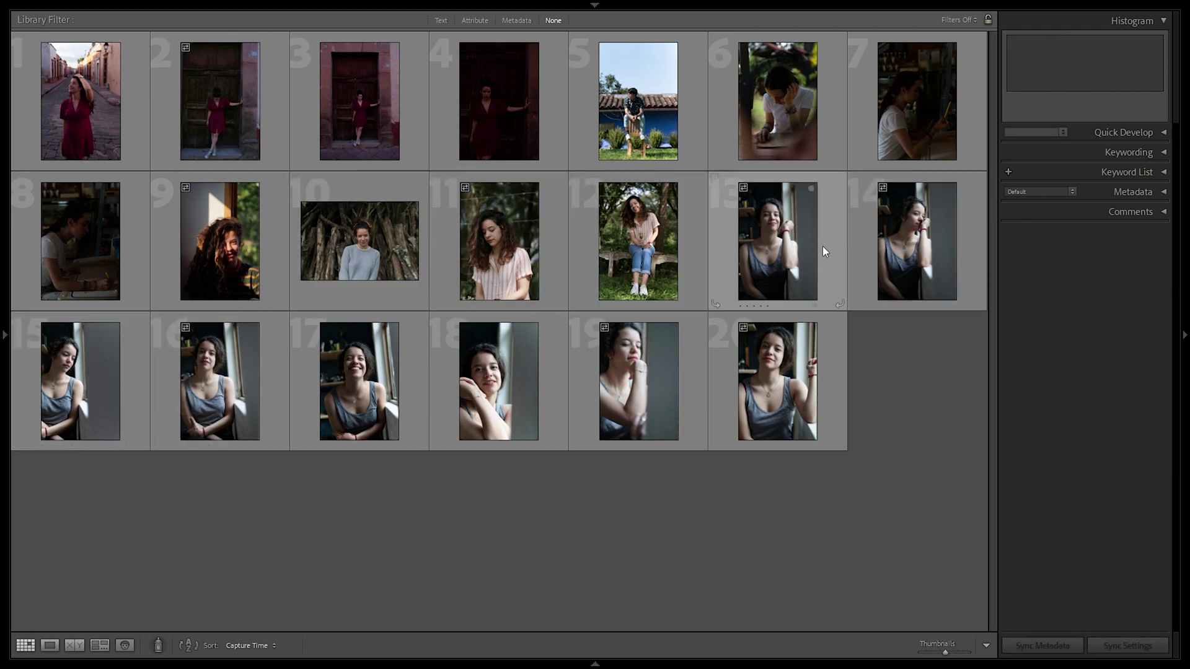
Open window portrait 15 for developing in a before/after comparison, and set Highlights to -50 and Shadows to -40
{"action": "left_click", "coordinate": [117, 393]}
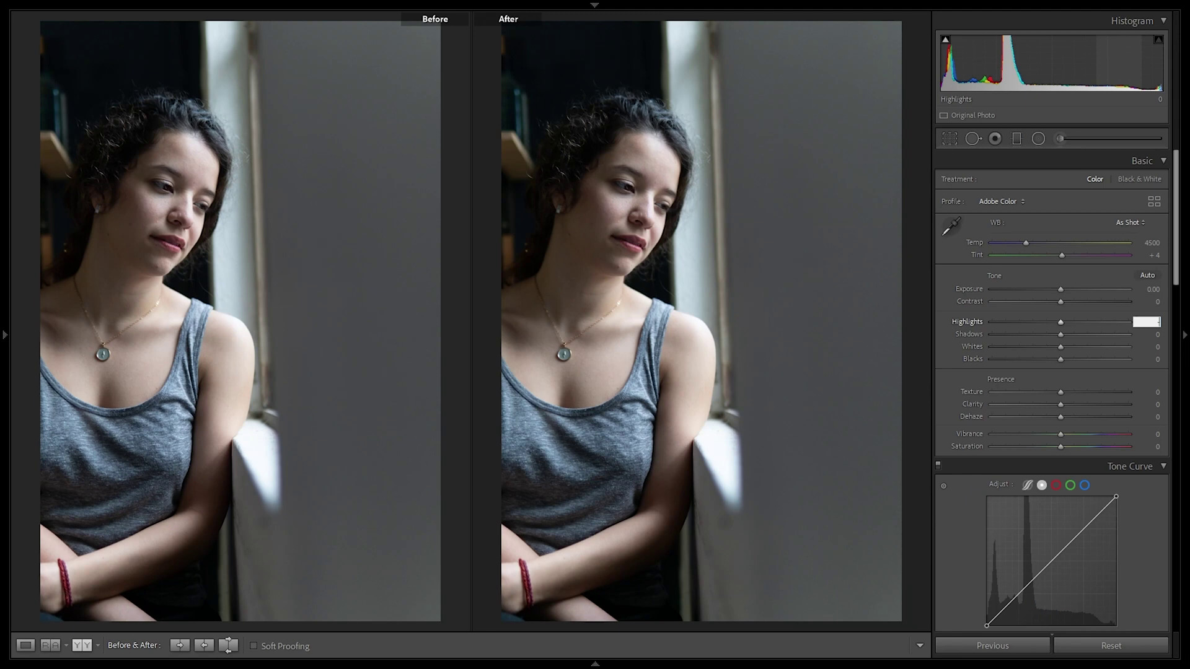
{"action": "type", "text": "-50"}
{"action": "key", "text": "Return"}
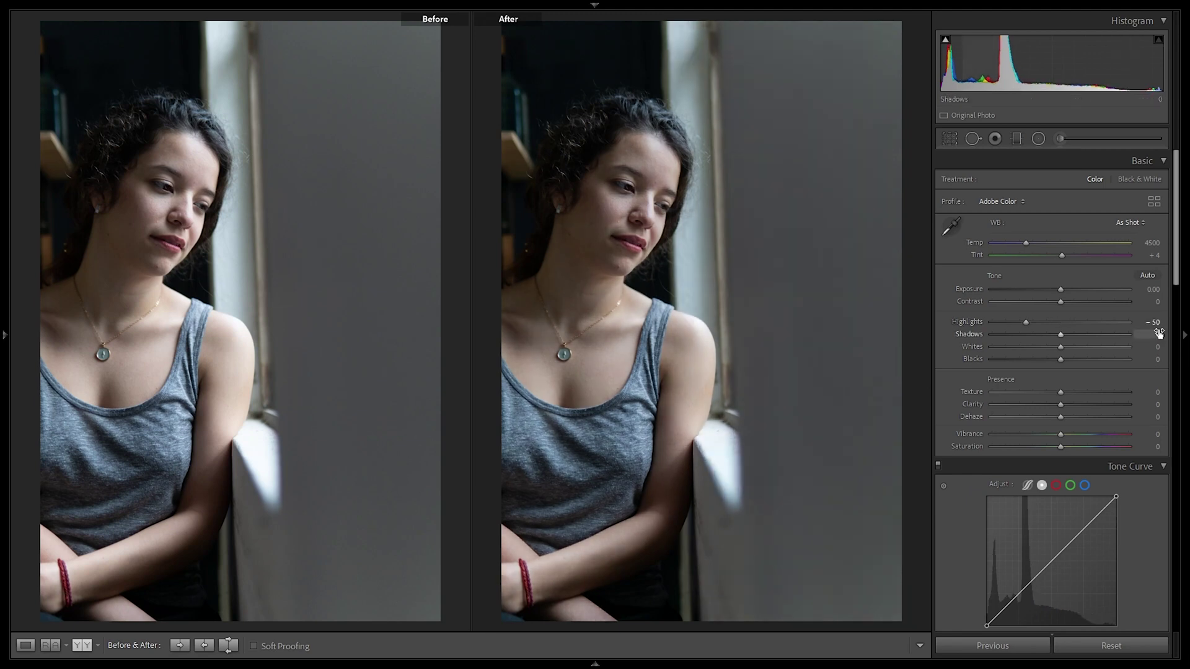
{"action": "type", "text": "-40"}
{"action": "key", "text": "Tab"}
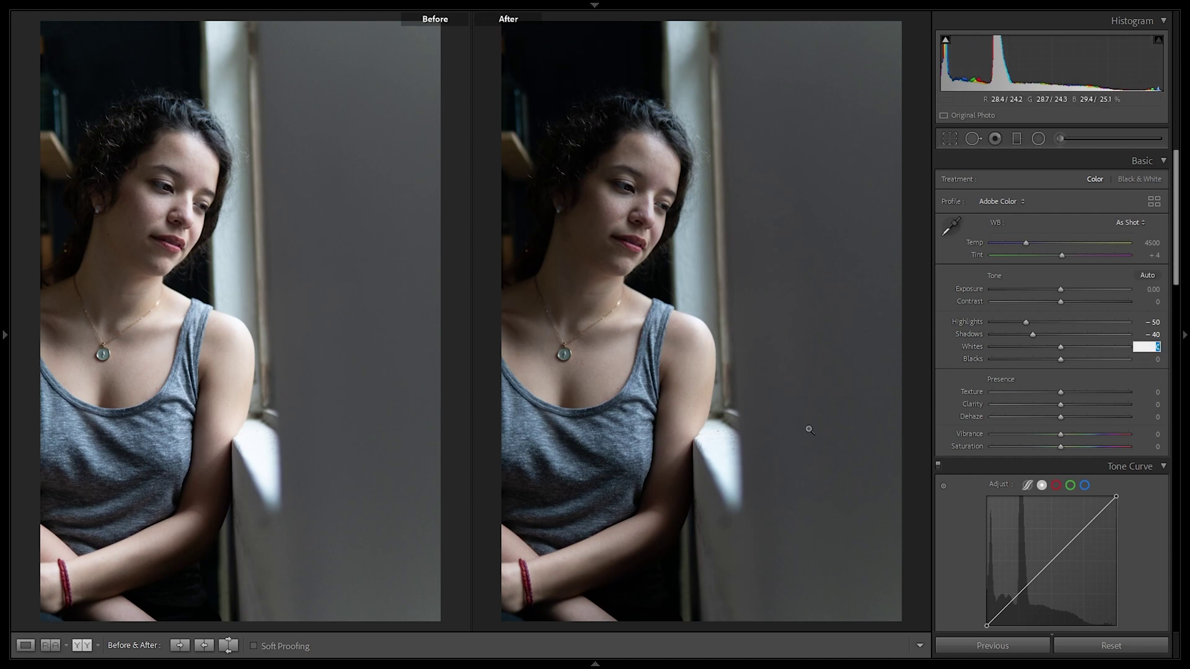
Set Whites to +40, Texture and Clarity to -6, Vibrance to -14, and Saturation to -11
{"action": "key", "text": "Return"}
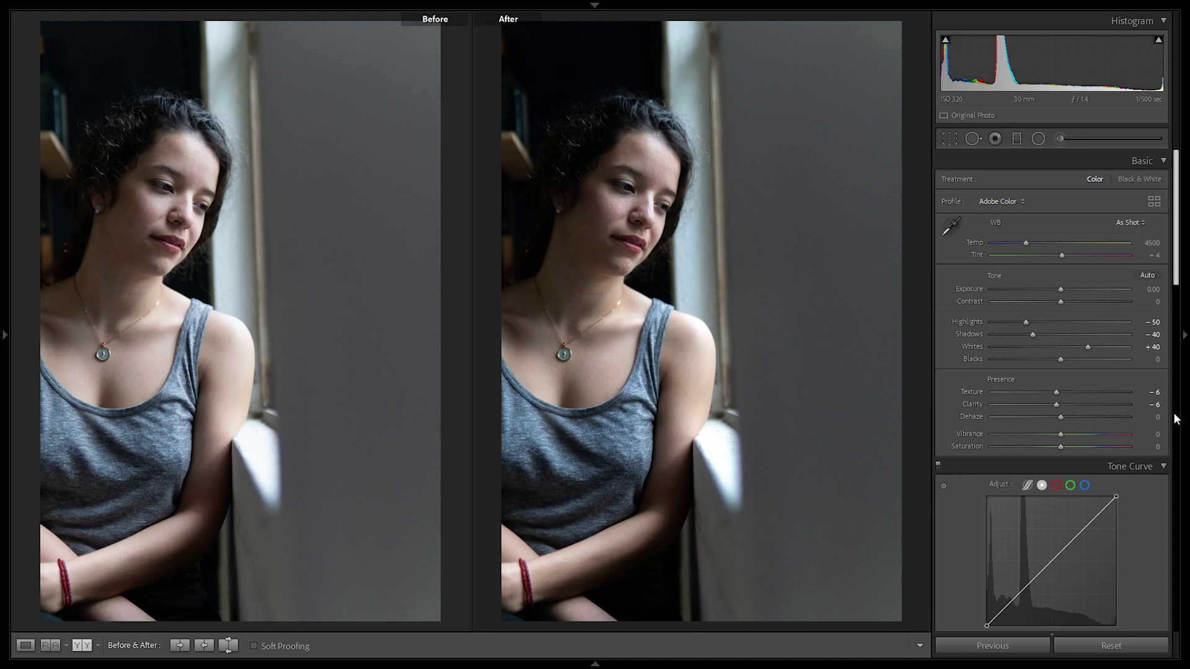
{"action": "left_click", "coordinate": [1152, 436]}
{"action": "type", "text": "-14"}
{"action": "key", "text": "Return"}
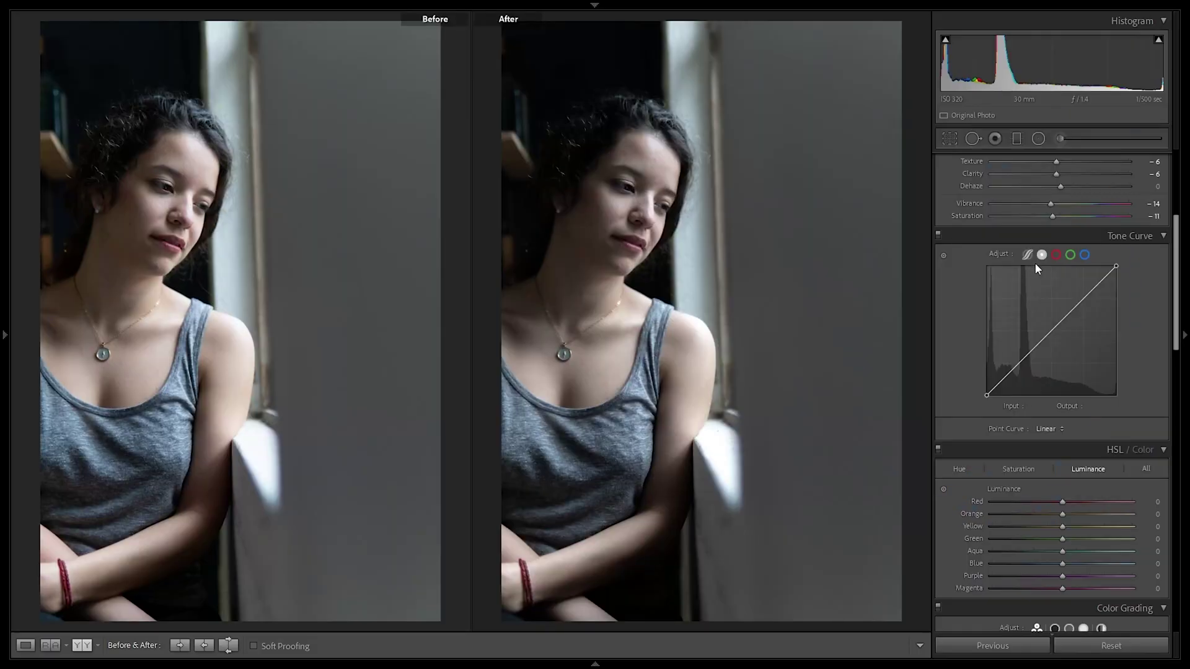
Shape the point tone curve with points at 79/71 and 165/164, and lift the black point to output 23
{"action": "left_click", "coordinate": [1028, 255]}
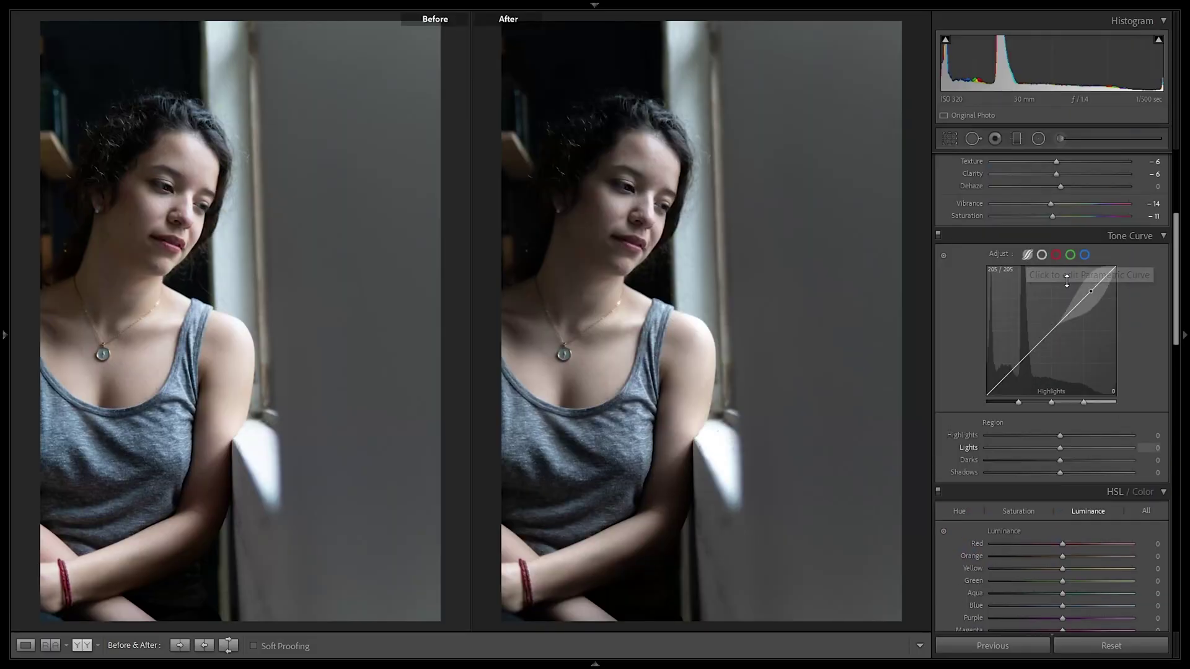
{"action": "left_click", "coordinate": [1043, 256]}
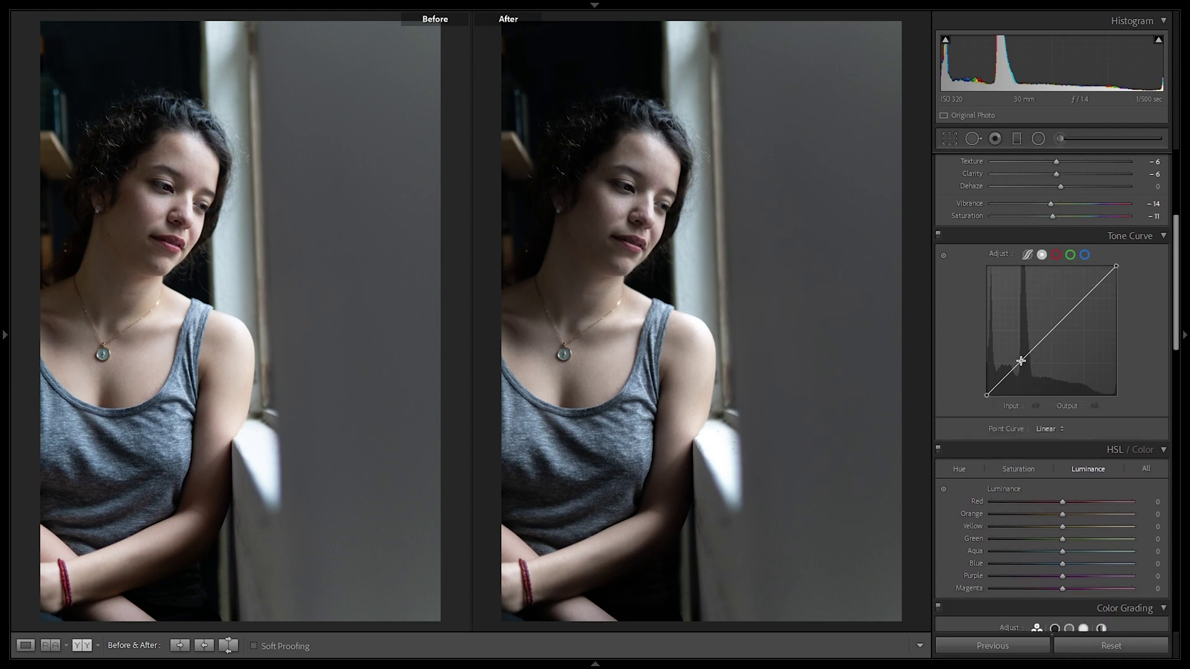
{"action": "left_click_drag", "start_coordinate": [1024, 359], "coordinate": [1026, 362]}
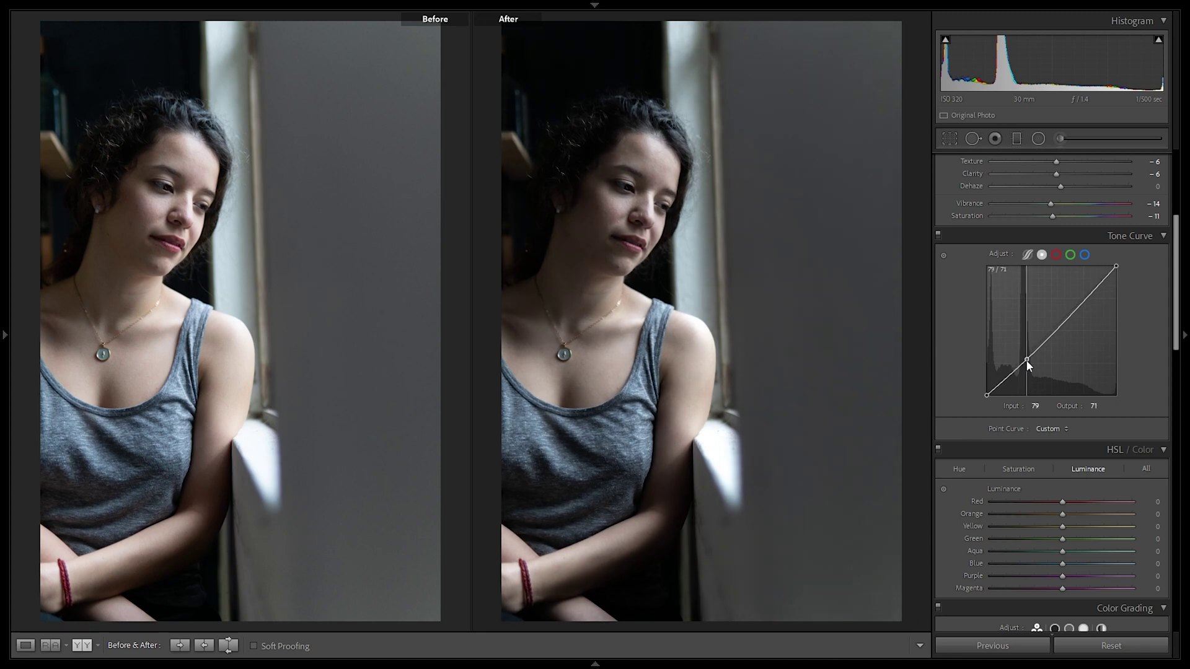
{"action": "left_click_drag", "start_coordinate": [1074, 314], "coordinate": [1071, 311]}
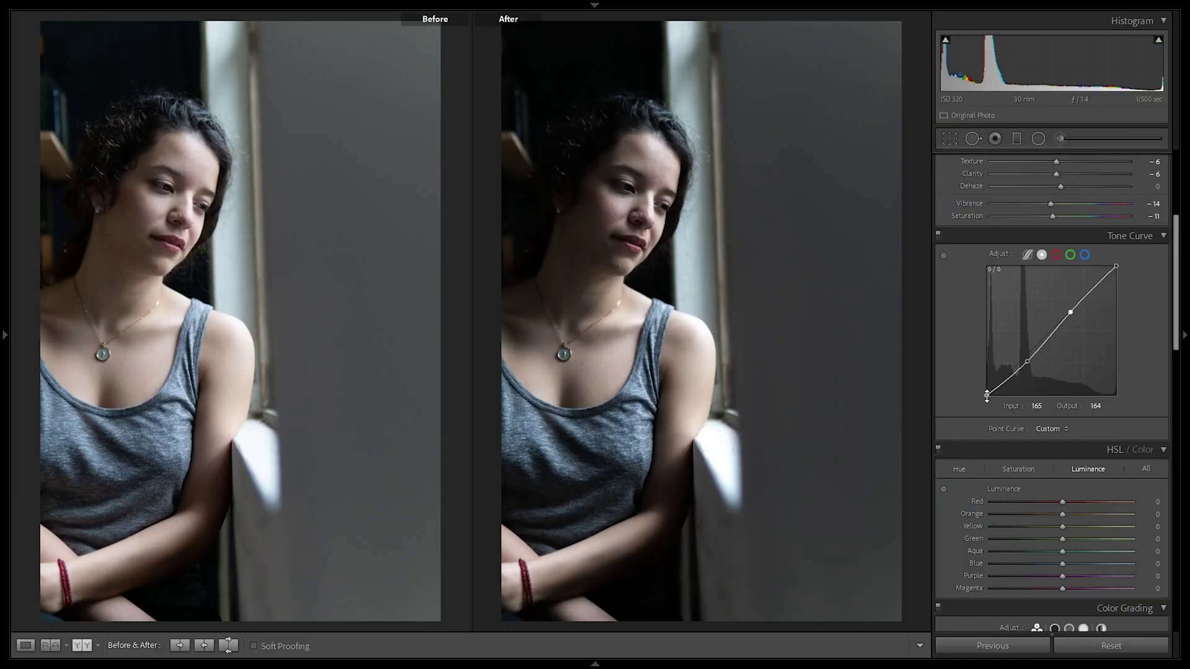
{"action": "left_click_drag", "start_coordinate": [967, 382], "coordinate": [940, 384]}
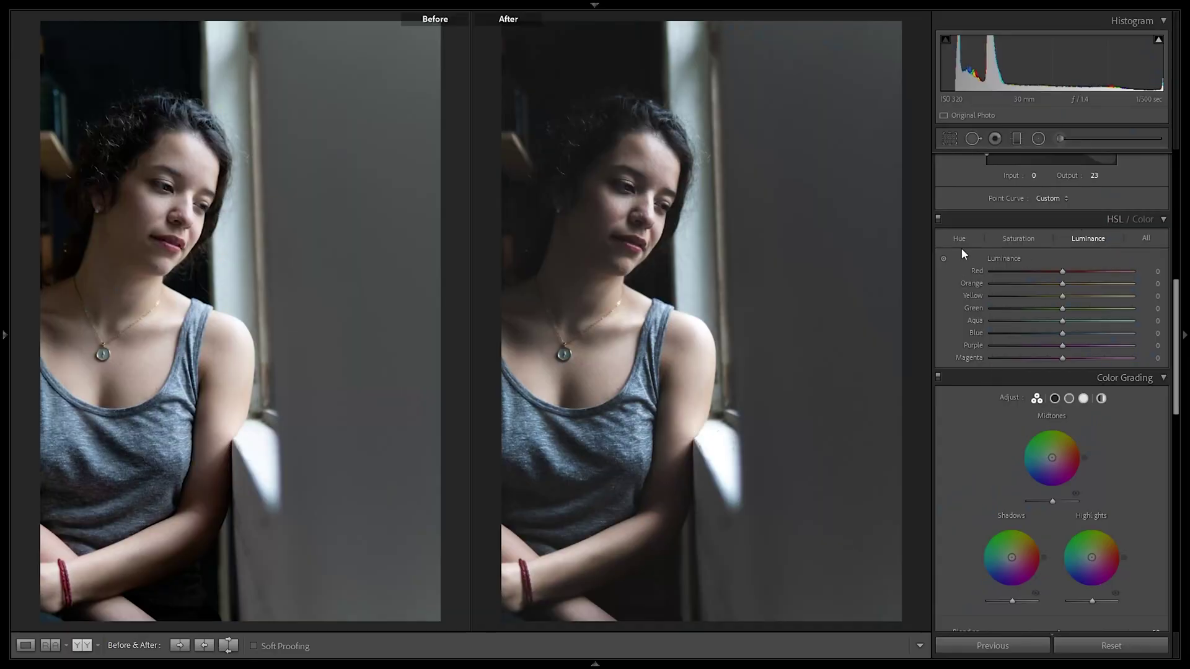
Show the HSL hue adjustments, and color grade the shadows with Hue 175 and Saturation 15
{"action": "left_click", "coordinate": [962, 239]}
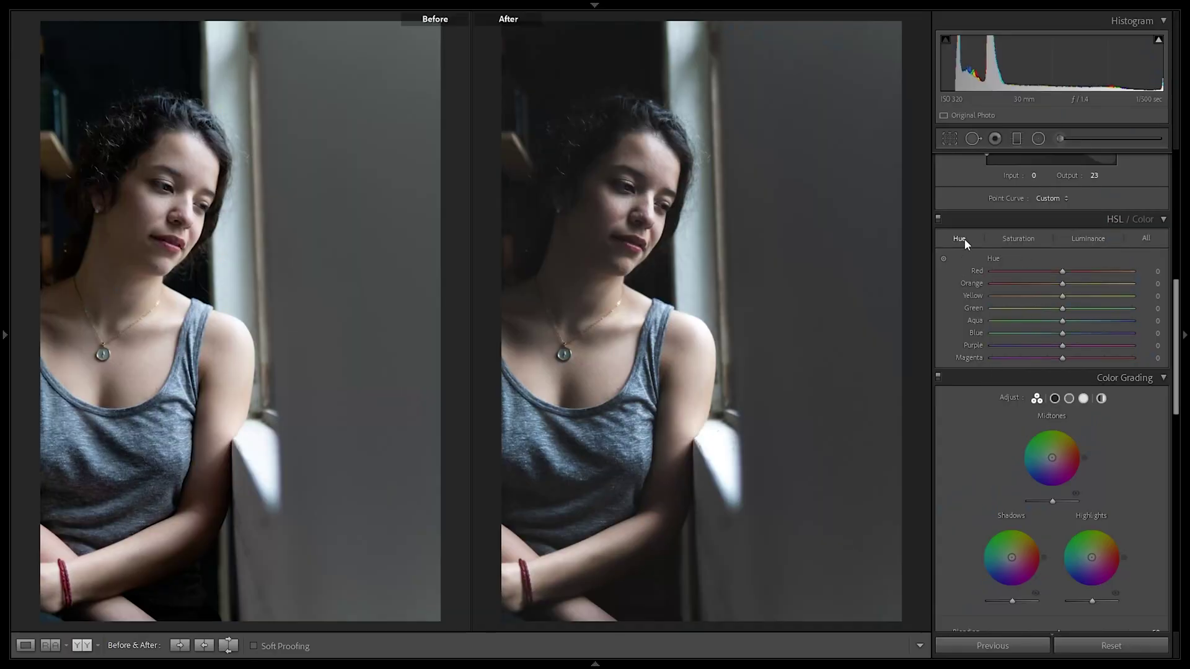
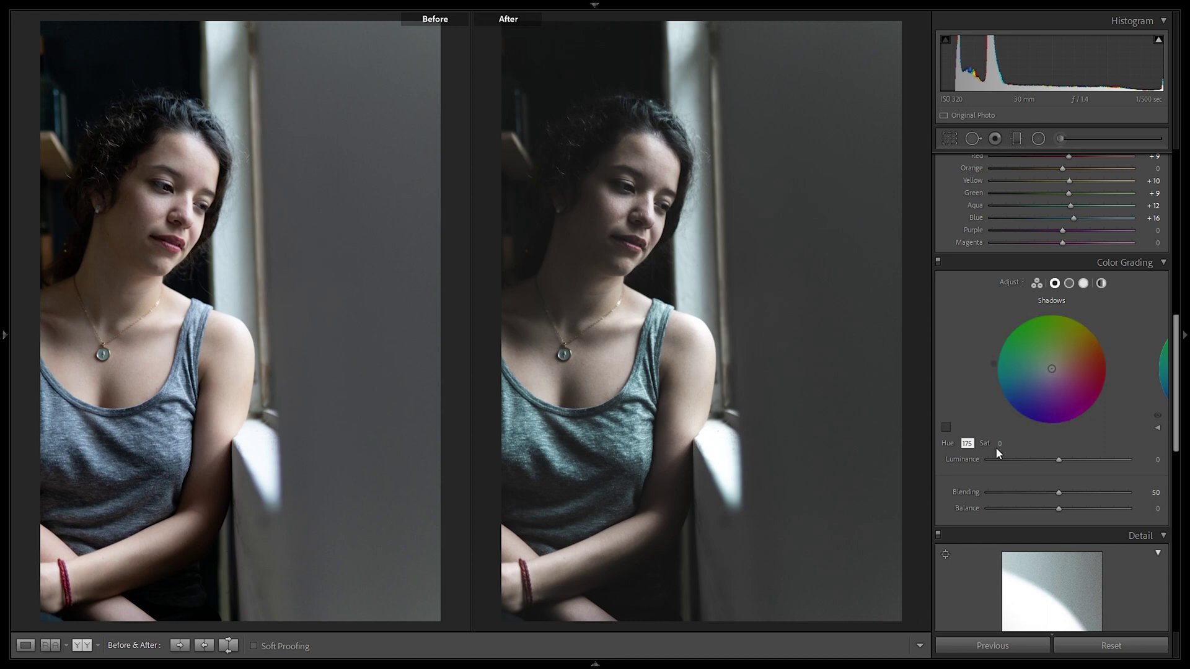
{"action": "key", "text": "Tab"}
{"action": "type", "text": "15"}
{"action": "key", "text": "Return"}
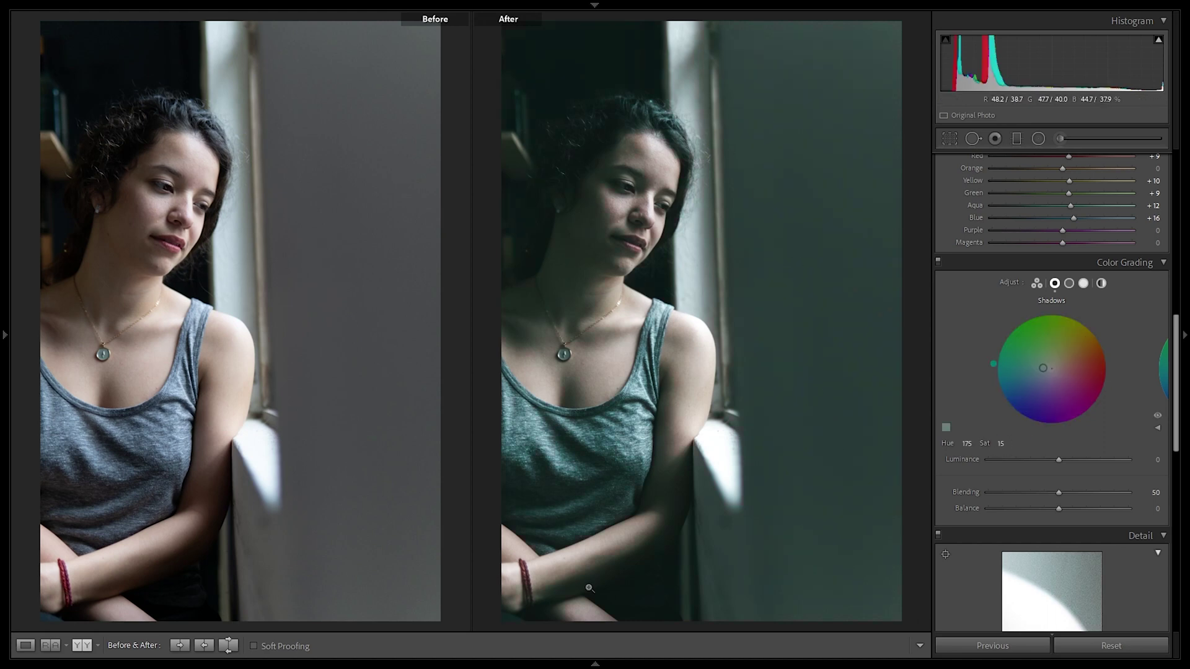
Color grade the midtones with Hue 38 and Saturation 15
{"action": "left_click", "coordinate": [1069, 284]}
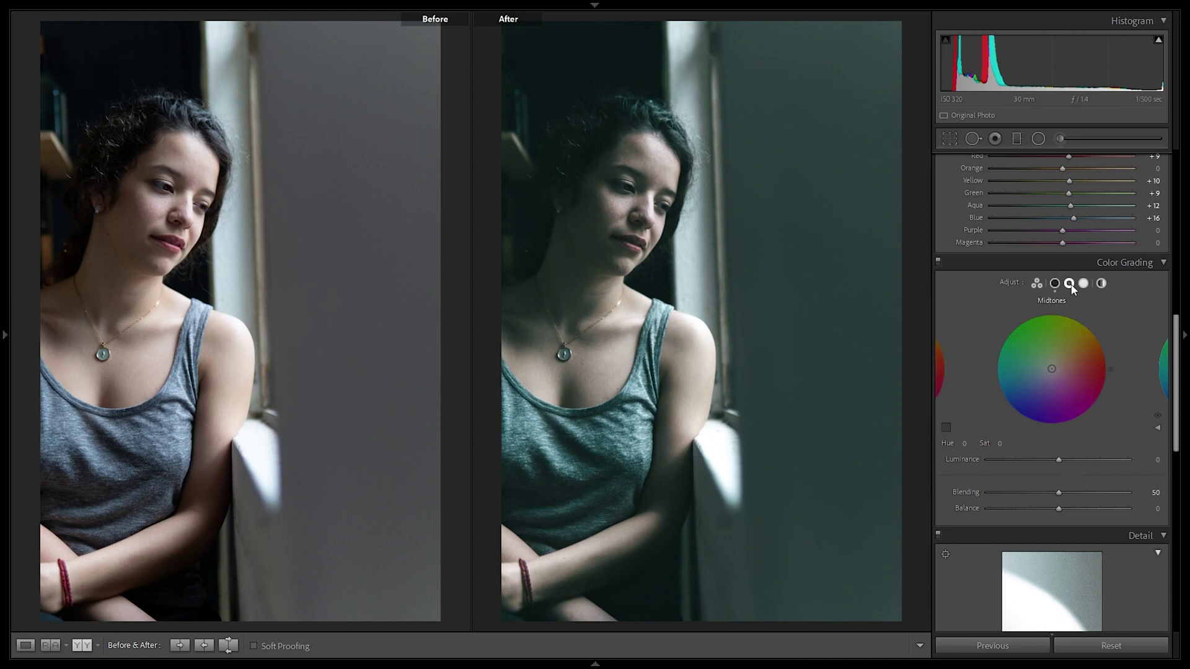
{"action": "left_click", "coordinate": [965, 444]}
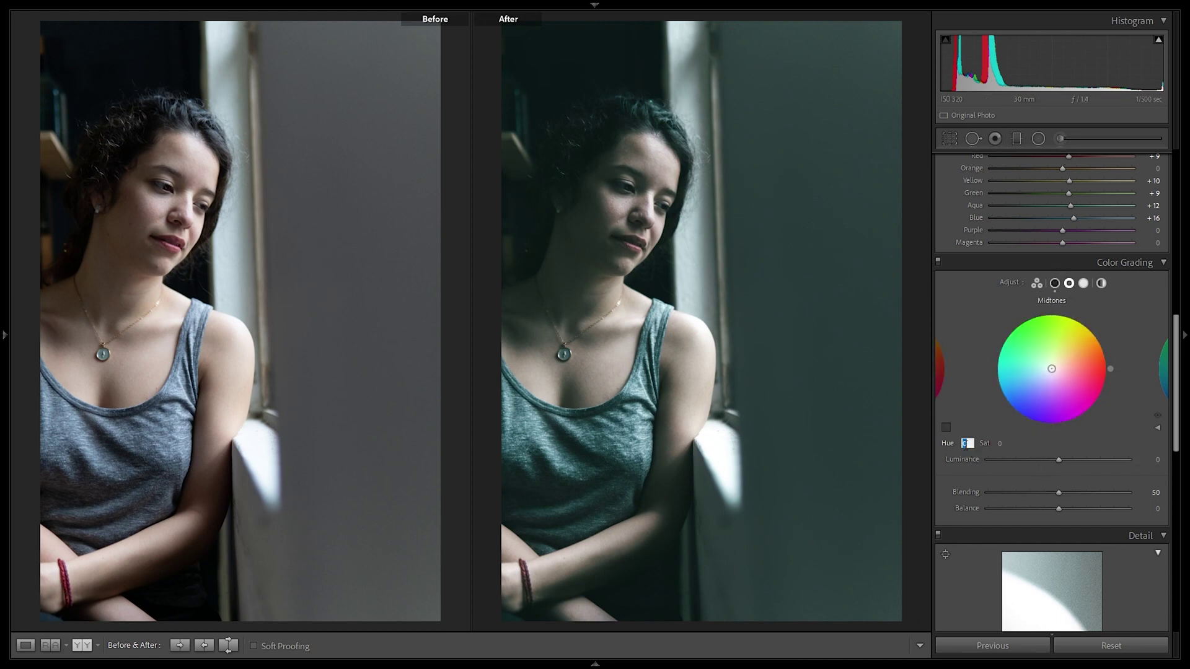
{"action": "type", "text": "38"}
{"action": "key", "text": "Return"}
{"action": "left_click", "coordinate": [999, 444]}
{"action": "type", "text": "15"}
{"action": "key", "text": "Return"}
Color grade the highlights with Hue 43 and Saturation 41
{"action": "left_click", "coordinate": [1083, 283]}
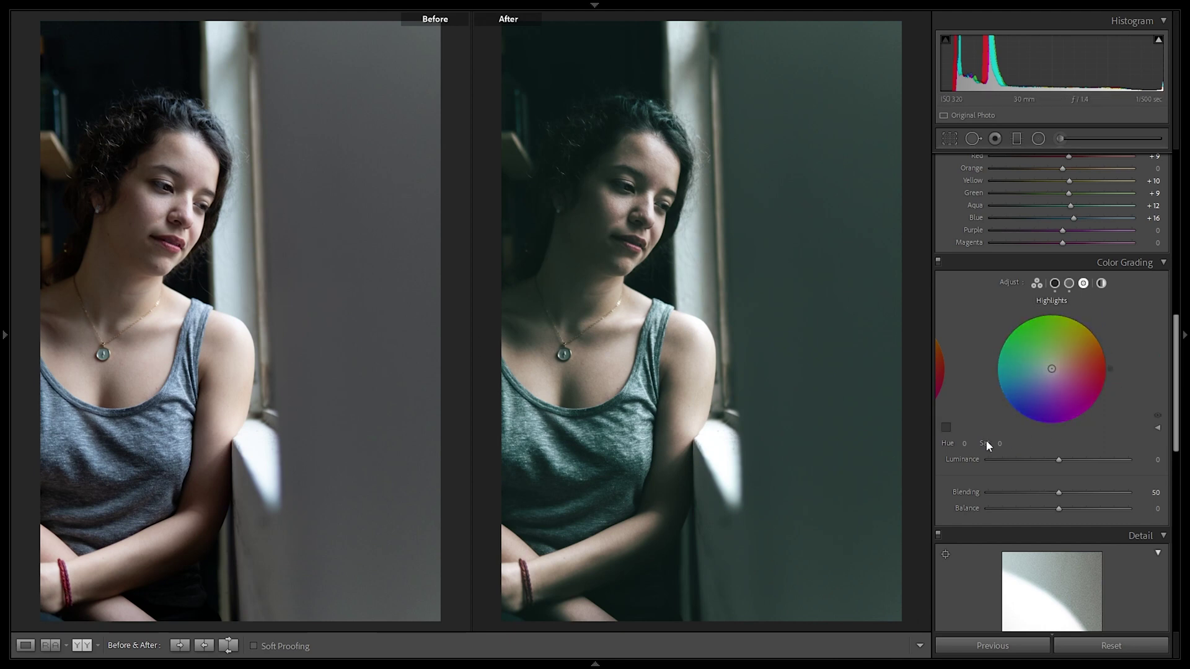
{"action": "left_click", "coordinate": [965, 443]}
{"action": "type", "text": "43"}
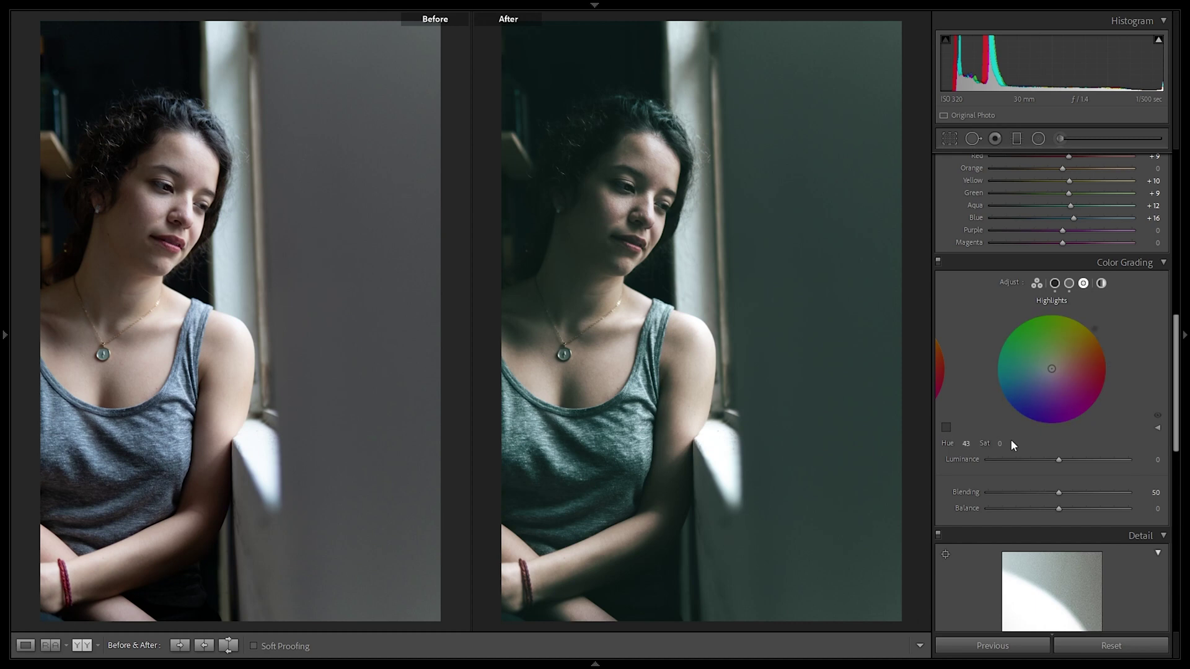
{"action": "left_click", "coordinate": [1000, 444]}
{"action": "type", "text": "41"}
{"action": "key", "text": "Return"}
Compare the portrait with color grading off and on, leaving the before/after view for the single photo
{"action": "left_click", "coordinate": [939, 262]}
{"action": "left_click", "coordinate": [939, 261]}
{"action": "left_click", "coordinate": [939, 261]}
{"action": "left_click", "coordinate": [939, 262]}
{"action": "key", "text": "y"}
{"action": "left_click", "coordinate": [939, 261]}
{"action": "left_click", "coordinate": [939, 261]}
{"action": "left_click", "coordinate": [939, 262]}
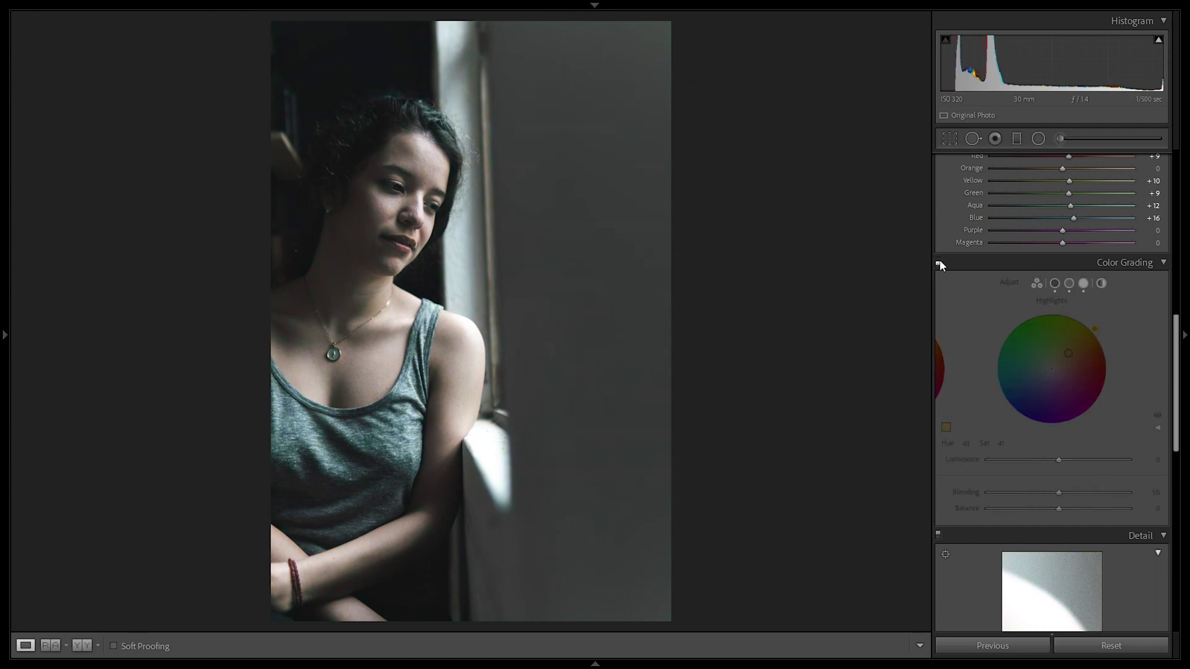
{"action": "left_click", "coordinate": [939, 261]}
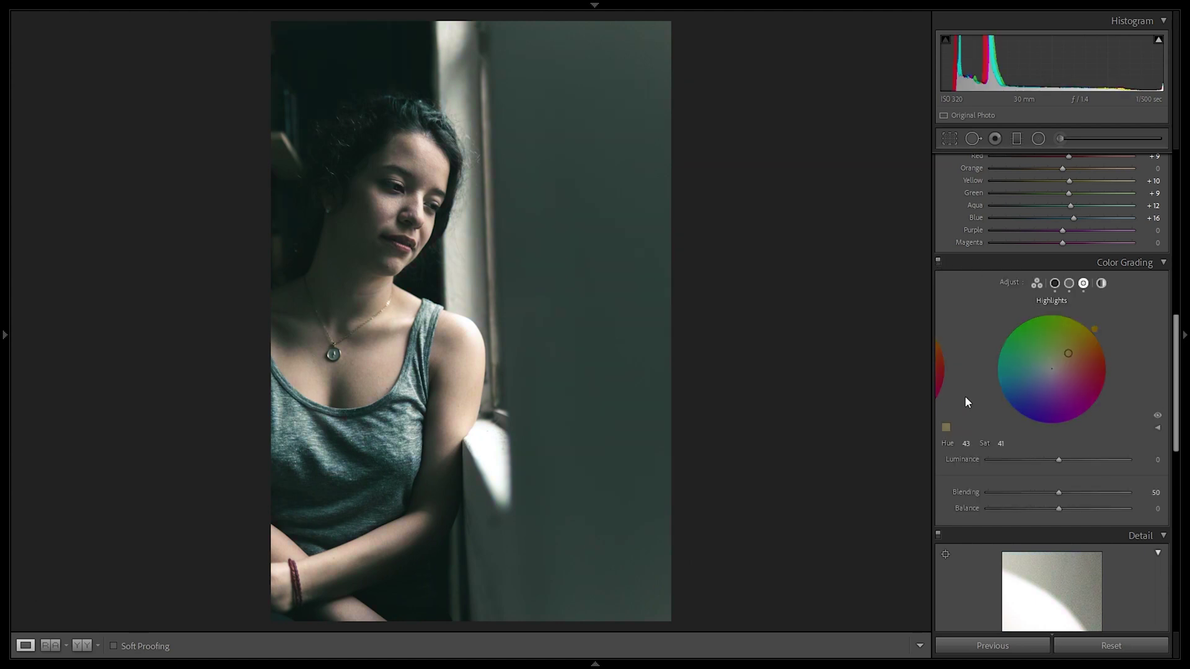
Try the color grading Balance at -100 and +100, and set it to +25
{"action": "left_click", "coordinate": [1157, 512]}
{"action": "type", "text": "24"}
{"action": "key", "text": "Return"}
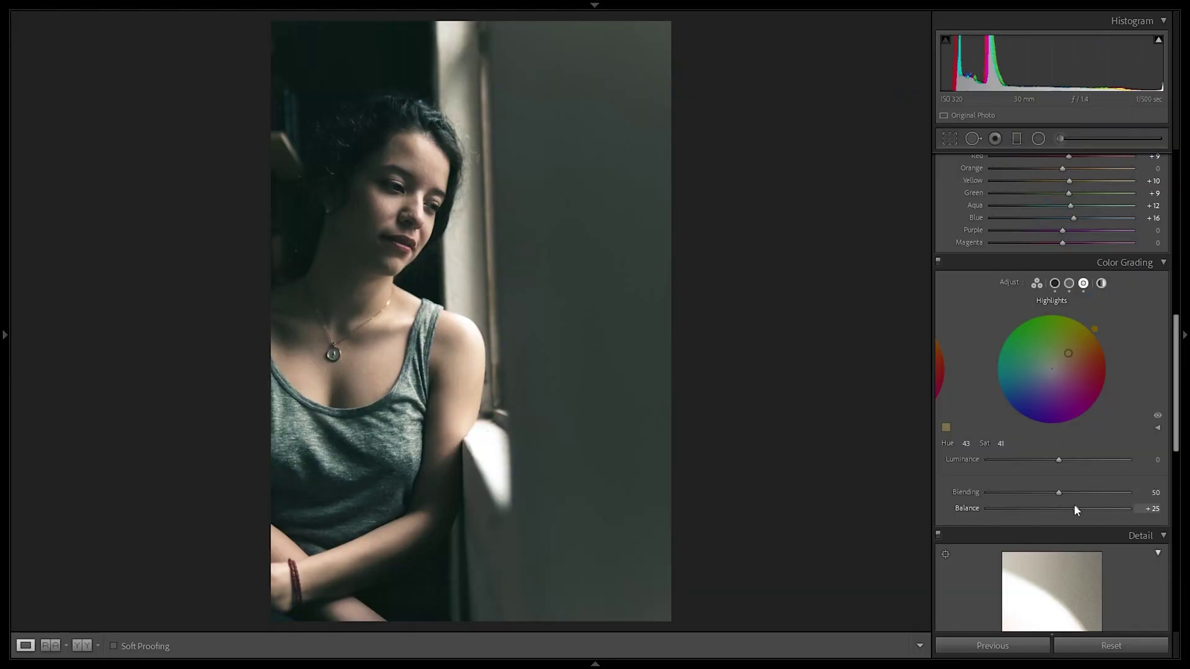
{"action": "left_click_drag", "start_coordinate": [1074, 505], "coordinate": [943, 505]}
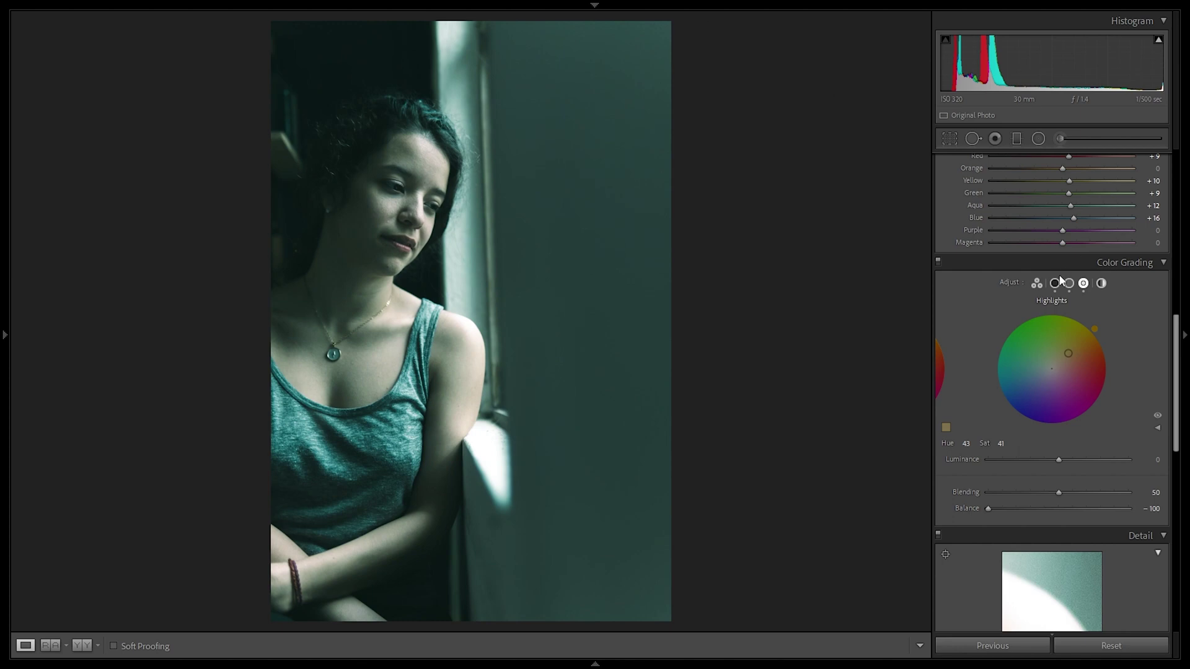
{"action": "left_click_drag", "start_coordinate": [1021, 508], "coordinate": [1172, 519]}
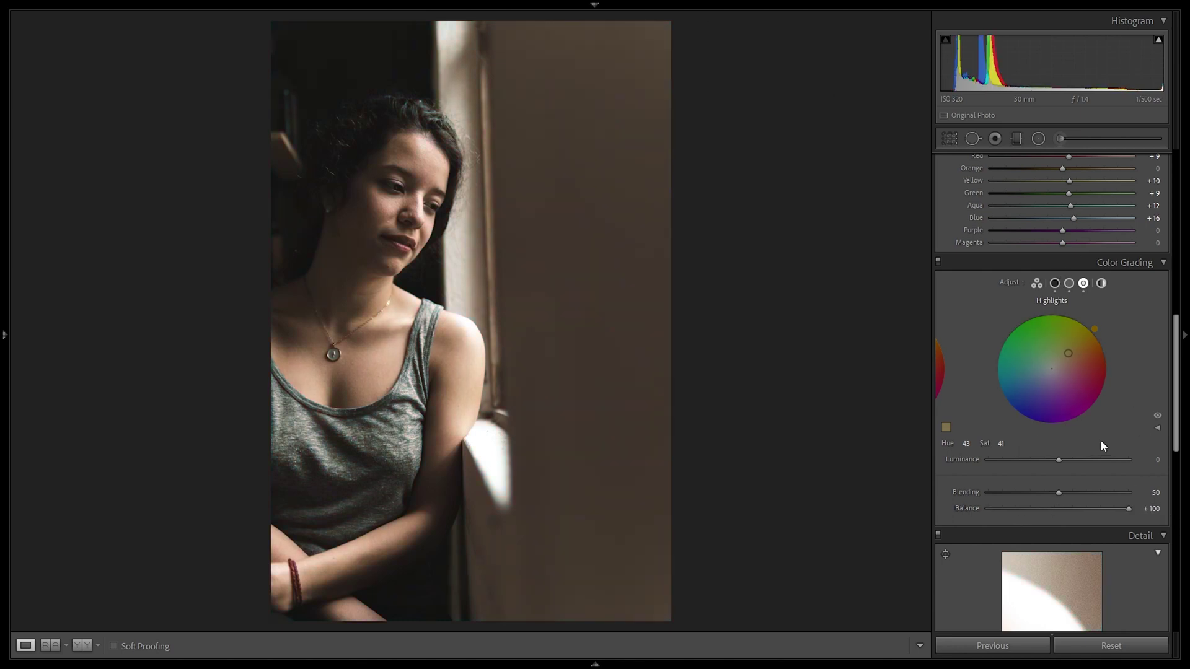
{"action": "left_click", "coordinate": [1152, 508]}
{"action": "type", "text": "25"}
{"action": "key", "text": "Return"}
Set the sharpening Amount to 0 and add grain with Amount 47, Size 80 and Roughness 77
{"action": "scroll", "coordinate": [1128, 359], "scroll_direction": "down", "scroll_amount": 5}
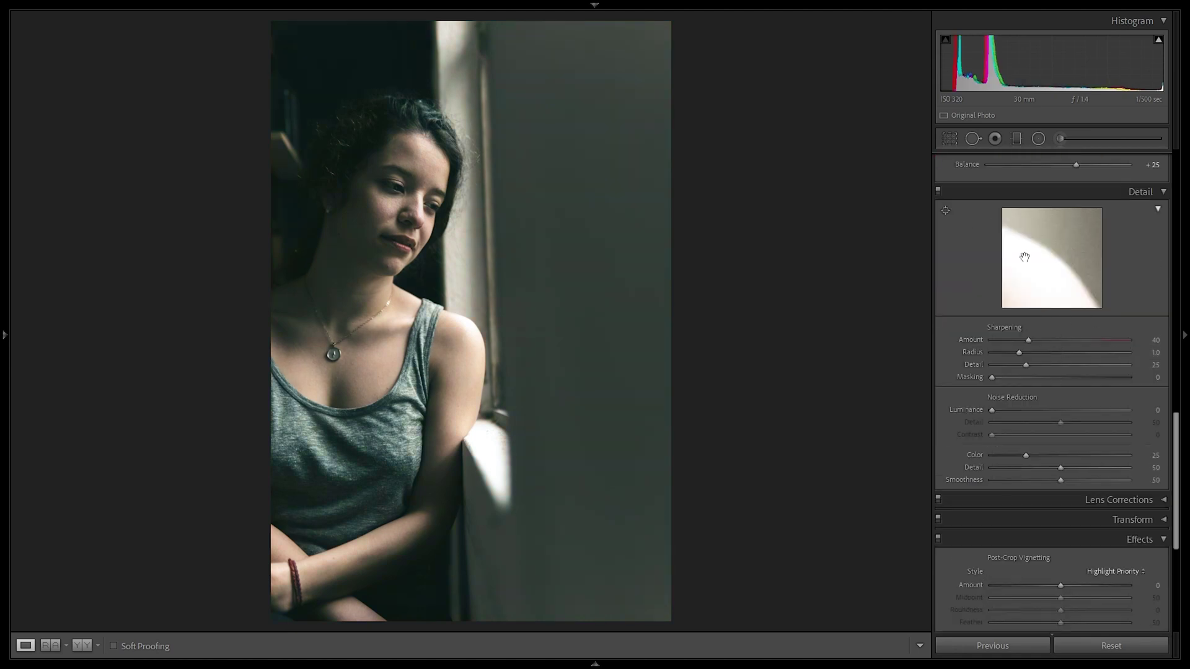
{"action": "left_click_drag", "start_coordinate": [1024, 340], "coordinate": [940, 361]}
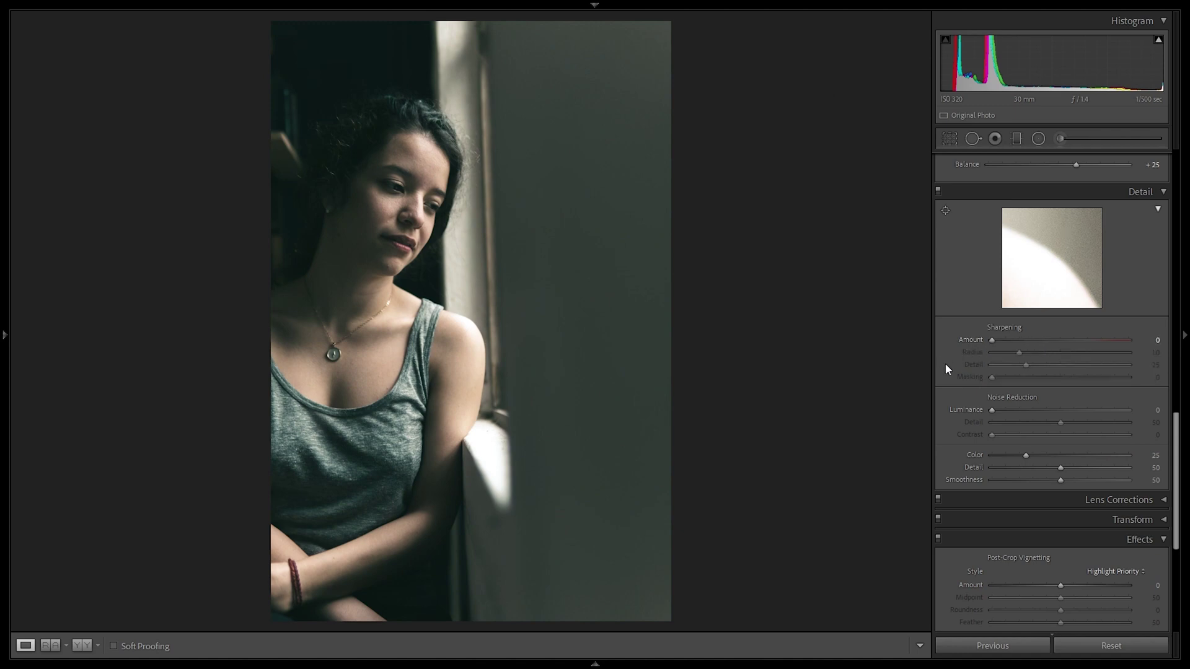
{"action": "scroll", "coordinate": [1047, 344], "scroll_direction": "down", "scroll_amount": 2}
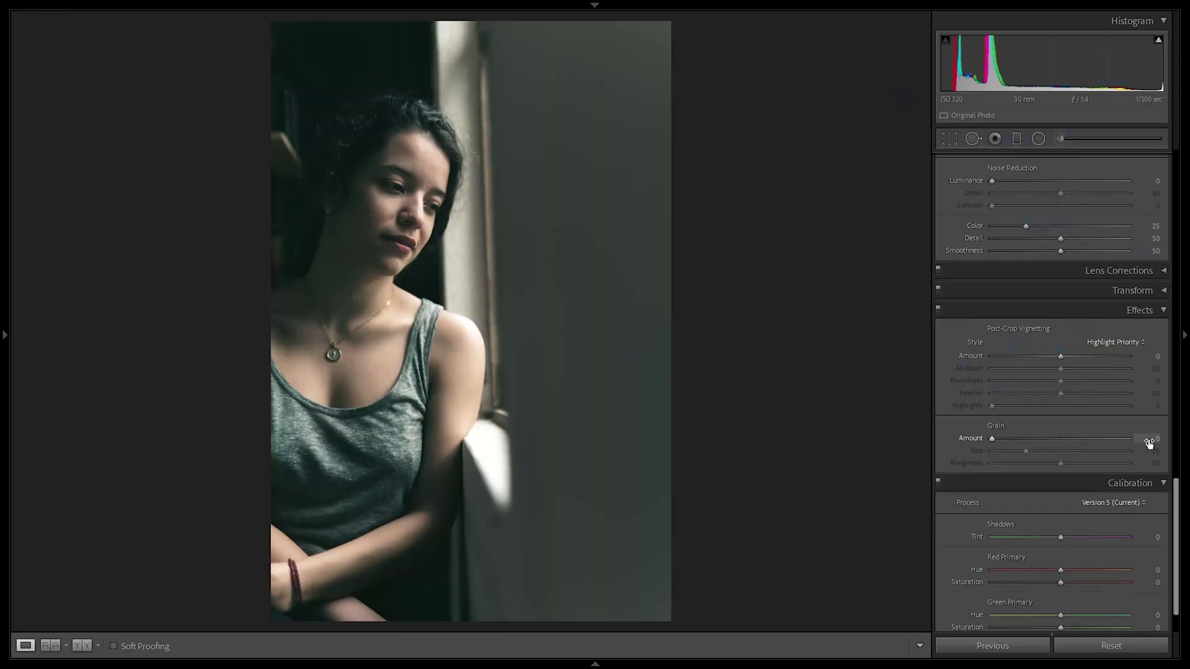
{"action": "left_click", "coordinate": [1148, 440]}
{"action": "type", "text": "47"}
{"action": "key", "text": "Return"}
{"action": "left_click", "coordinate": [1154, 451]}
{"action": "type", "text": "80"}
{"action": "key", "text": "Return"}
{"action": "left_click", "coordinate": [1155, 464]}
{"action": "type", "text": "77"}
{"action": "key", "text": "Return"}
Zoom in on the woman's face to examine the grain, and return to the full photo
{"action": "left_click", "coordinate": [481, 234]}
{"action": "scroll", "coordinate": [344, 337], "scroll_direction": "down", "scroll_amount": 3}
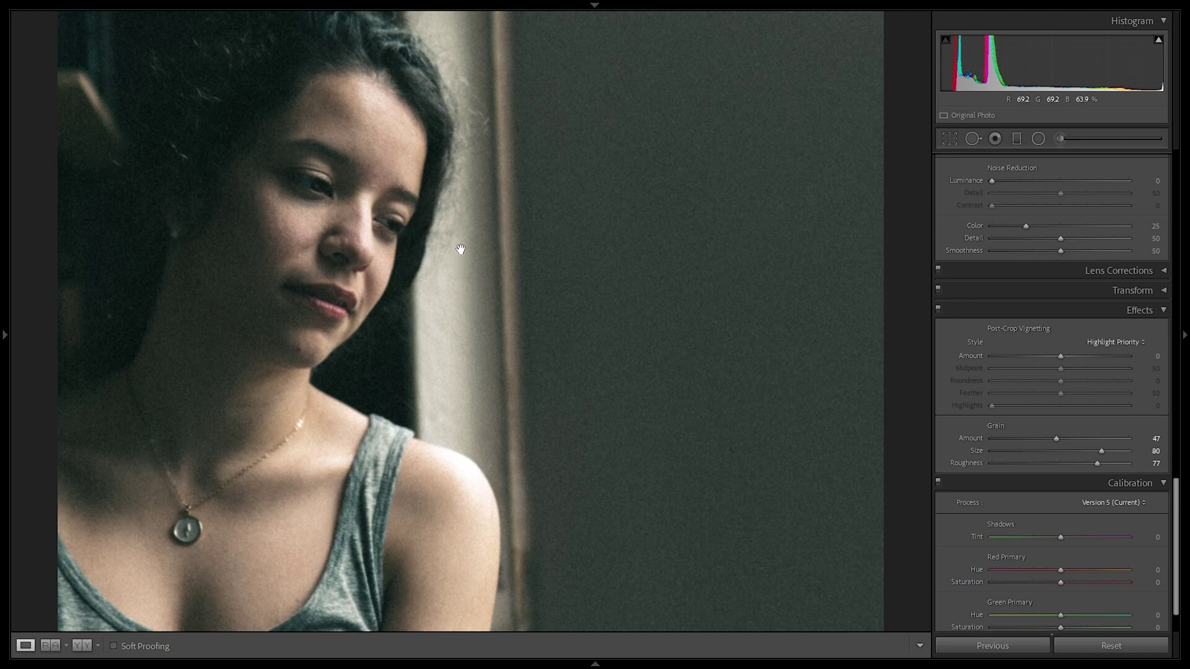
{"action": "left_click", "coordinate": [517, 225]}
Set the Red Primary calibration to Hue +23 and Saturation +25
{"action": "scroll", "coordinate": [1068, 332], "scroll_direction": "down", "scroll_amount": 2}
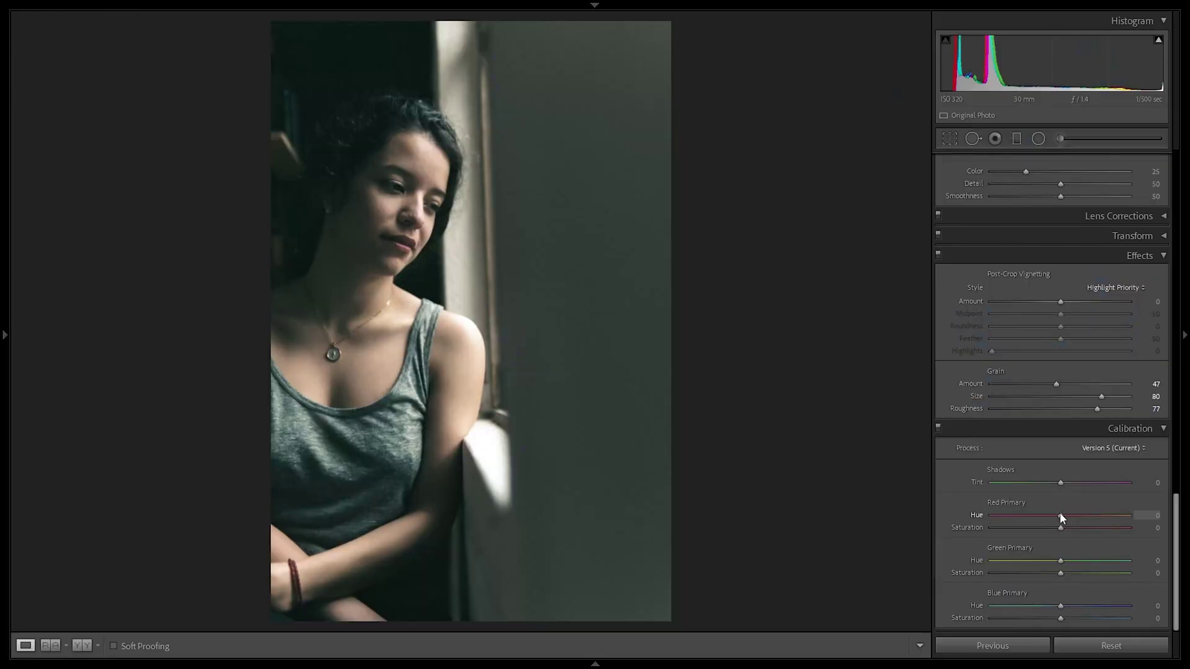
{"action": "left_click_drag", "start_coordinate": [1060, 515], "coordinate": [1129, 516]}
{"action": "left_click", "coordinate": [1150, 515]}
{"action": "type", "text": "23"}
{"action": "key", "text": "Return"}
{"action": "left_click", "coordinate": [1158, 527]}
{"action": "type", "text": "23"}
{"action": "key", "text": "Return"}
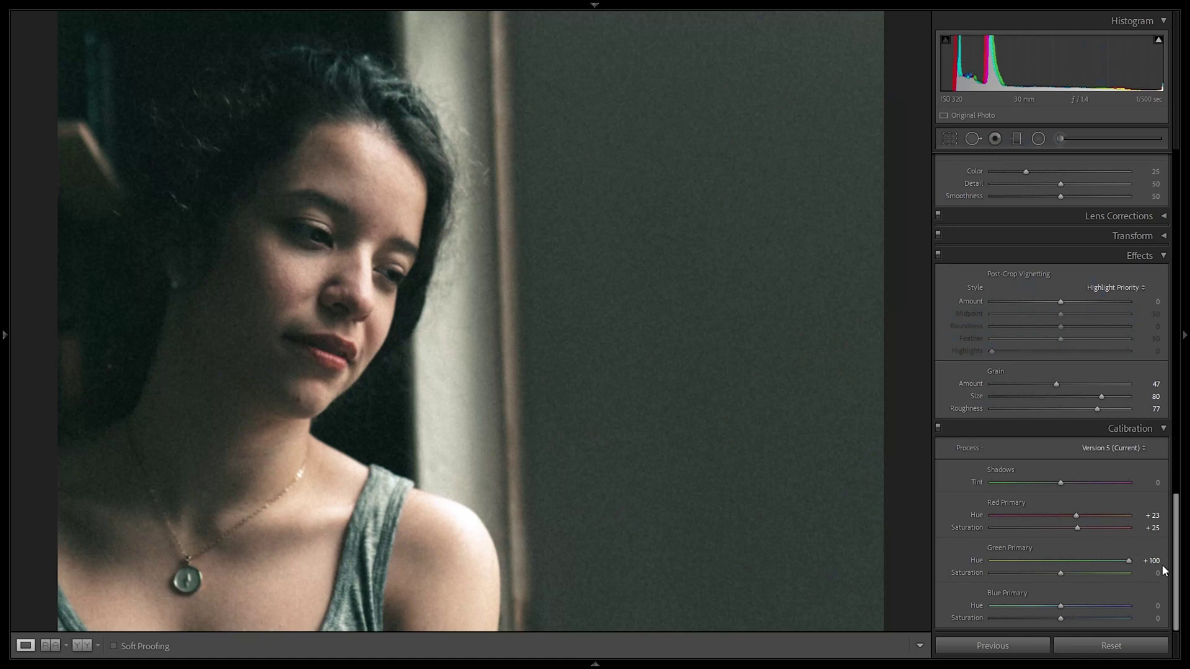
Set the Green Primary calibration to Hue +100 and Saturation +52
{"action": "left_click_drag", "start_coordinate": [1115, 556], "coordinate": [911, 535]}
{"action": "left_click_drag", "start_coordinate": [1077, 560], "coordinate": [1154, 570]}
{"action": "left_click", "coordinate": [1125, 573]}
{"action": "left_click", "coordinate": [1151, 572]}
{"action": "type", "text": "52"}
{"action": "key", "text": "Return"}
Set the Blue Primary calibration to Hue -47 and Saturation +4
{"action": "left_click_drag", "start_coordinate": [977, 605], "coordinate": [867, 593]}
{"action": "left_click_drag", "start_coordinate": [1072, 606], "coordinate": [1029, 613]}
{"action": "left_click", "coordinate": [1140, 605]}
{"action": "type", "text": "-47"}
{"action": "key", "text": "Return"}
{"action": "left_click", "coordinate": [1157, 617]}
{"action": "type", "text": "4"}
{"action": "key", "text": "Return"}
Compare the full photo with the calibration off and on, and check the edit against the original
{"action": "left_click", "coordinate": [353, 254]}
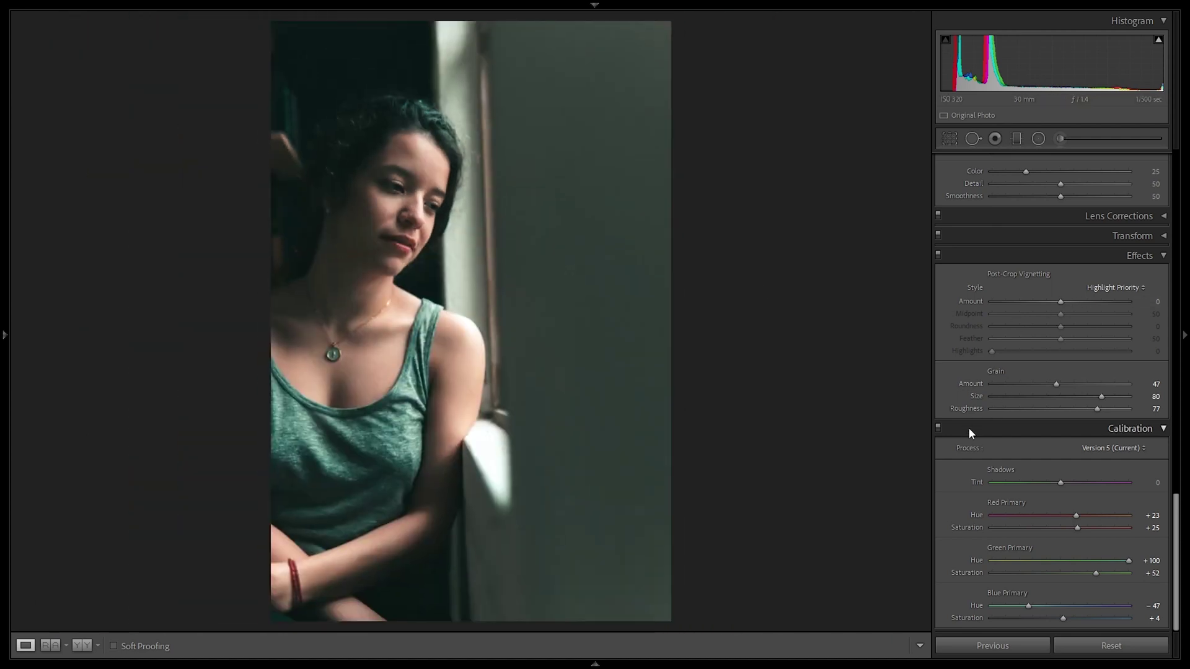
{"action": "left_click", "coordinate": [938, 427]}
{"action": "left_click", "coordinate": [938, 427]}
{"action": "left_click", "coordinate": [938, 428]}
{"action": "left_click", "coordinate": [938, 427]}
{"action": "left_click", "coordinate": [938, 427]}
{"action": "left_click", "coordinate": [939, 427]}
{"action": "left_click", "coordinate": [938, 427]}
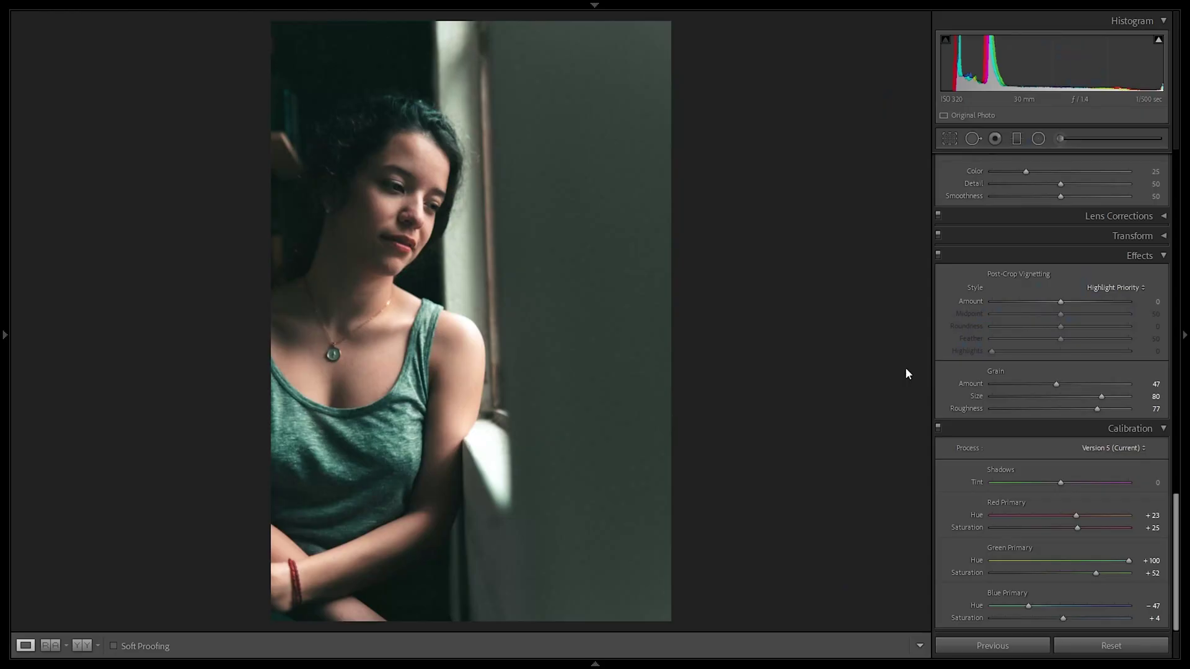
{"action": "key", "text": "backslash"}
{"action": "key", "text": "backslash"}
Save the edit as a user preset named after the photographer, leaving out White Balance, Exposure, Contrast and Transform
{"action": "mouse_move", "coordinate": [3, 240]}
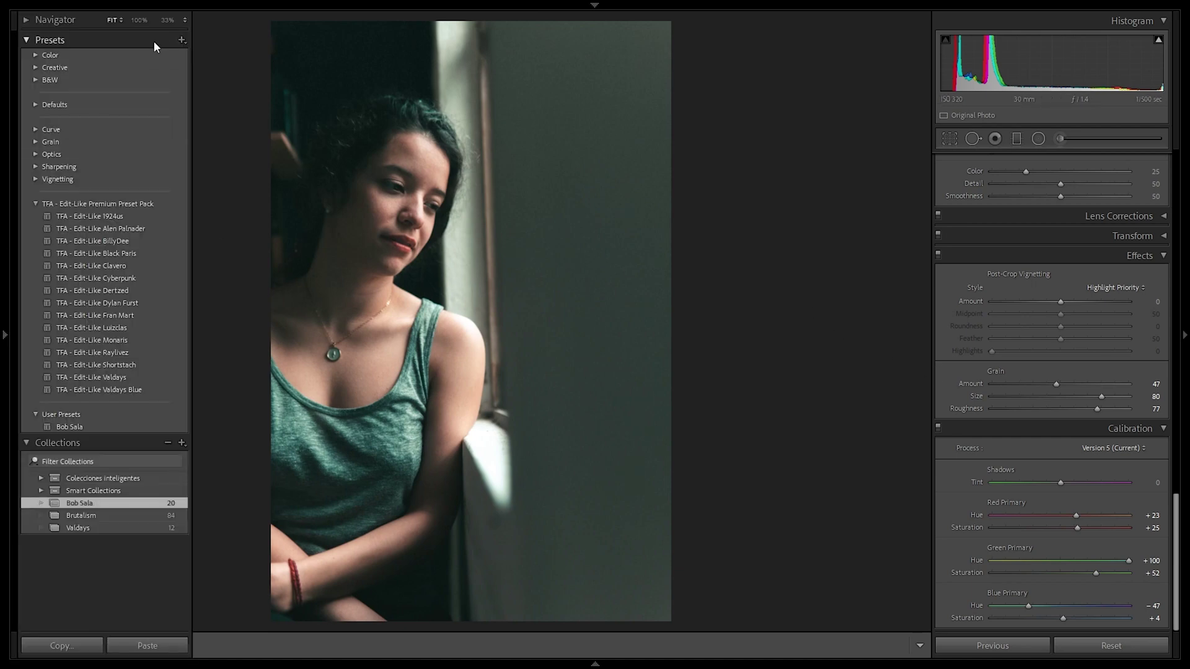
{"action": "left_click", "coordinate": [181, 41]}
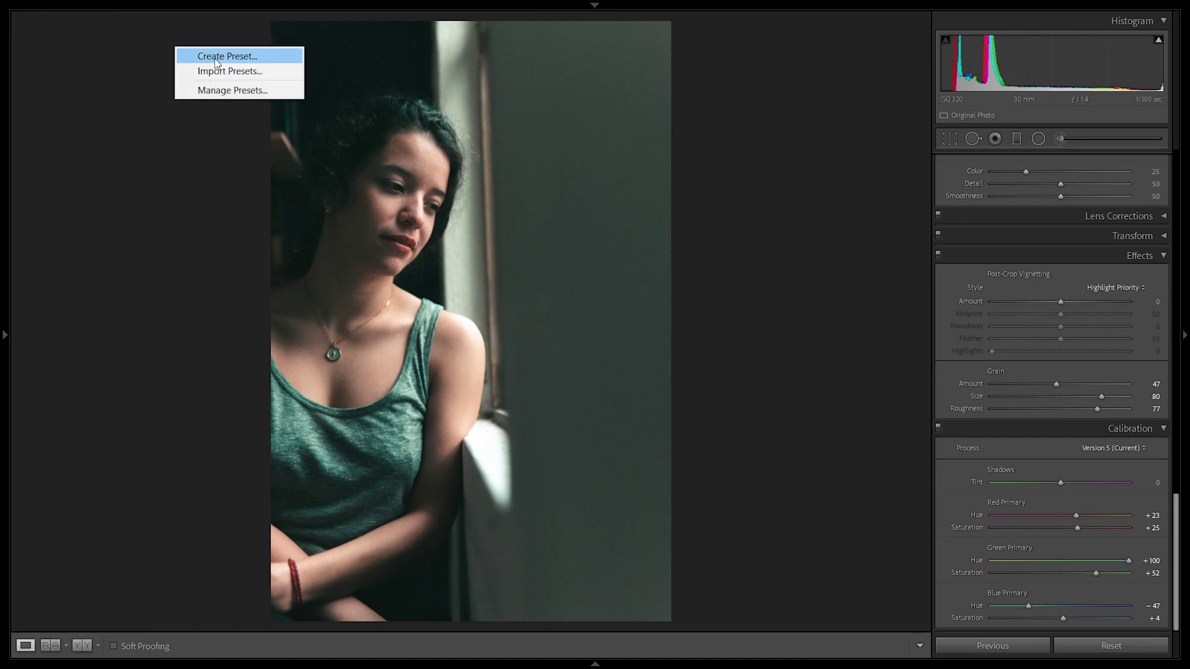
{"action": "left_click", "coordinate": [205, 51]}
{"action": "type", "text": "Bob Sala"}
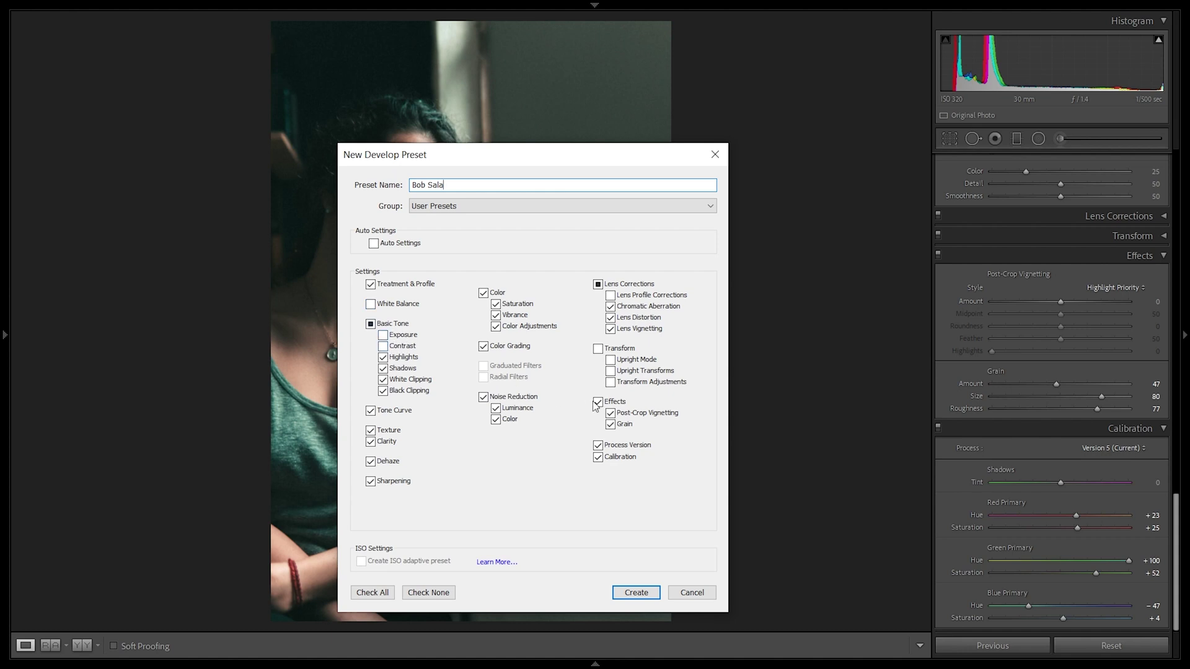
{"action": "left_click", "coordinate": [637, 593]}
{"action": "left_click", "coordinate": [611, 345]}
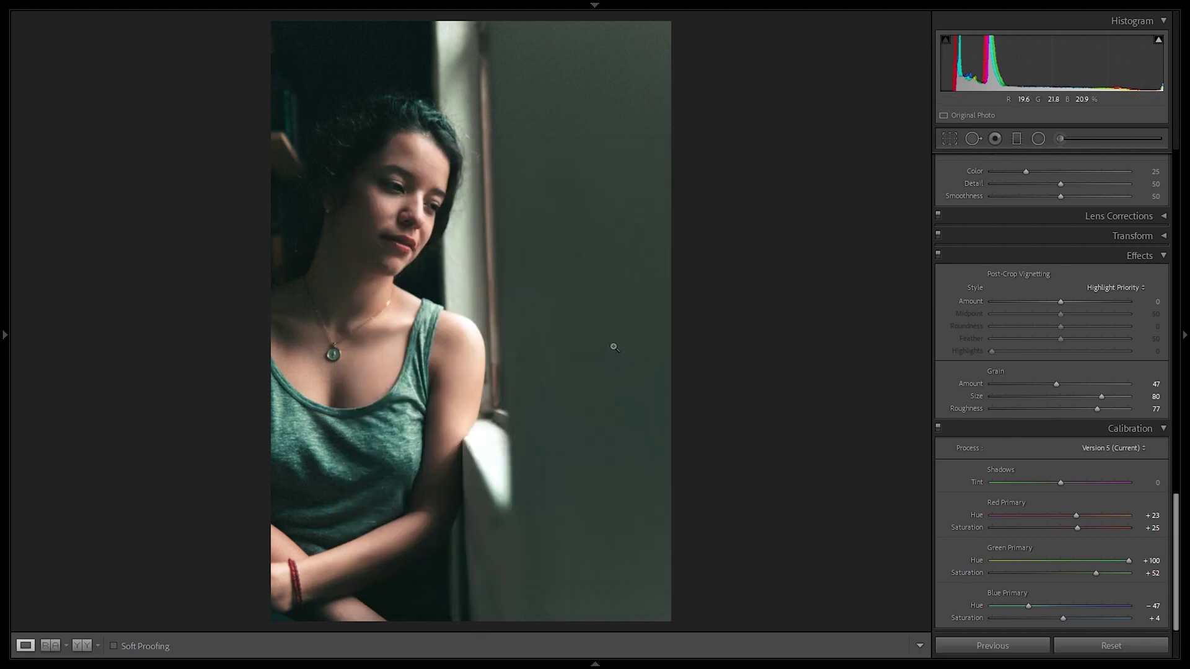
{"action": "left_click", "coordinate": [4, 334]}
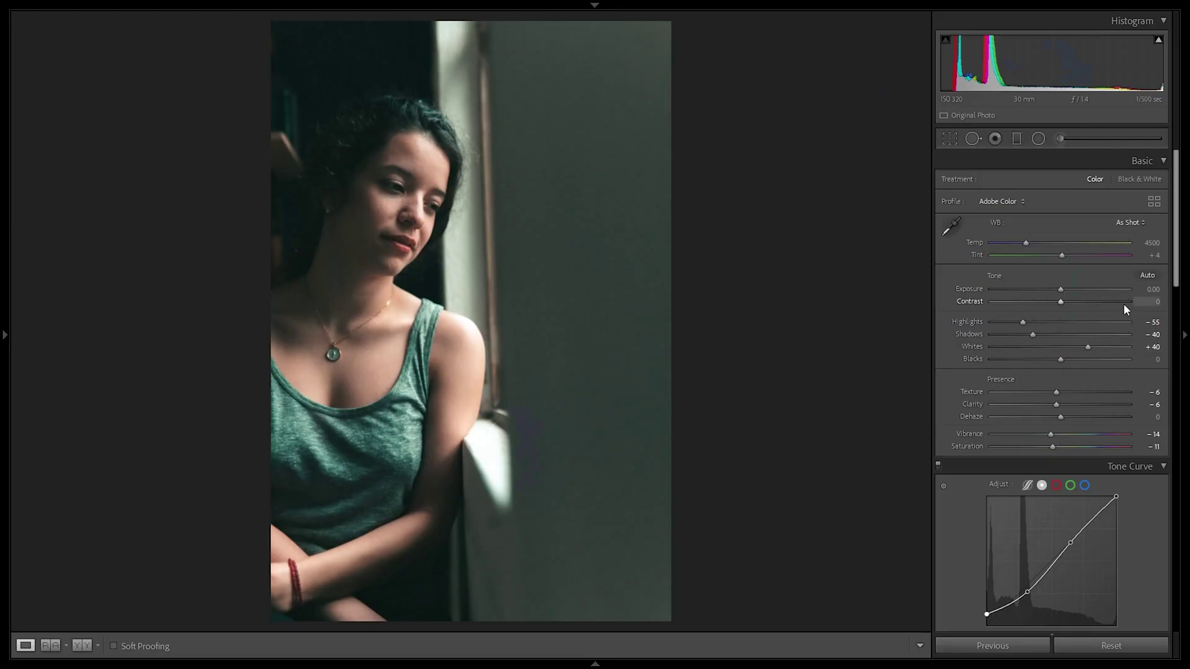
Set Exposure to +0.52, Contrast to -24, Shadows to +10, Temp to 6706 and Whites to 0
{"action": "left_click_drag", "start_coordinate": [1061, 289], "coordinate": [1067, 290]}
{"action": "left_click_drag", "start_coordinate": [1033, 334], "coordinate": [1042, 304]}
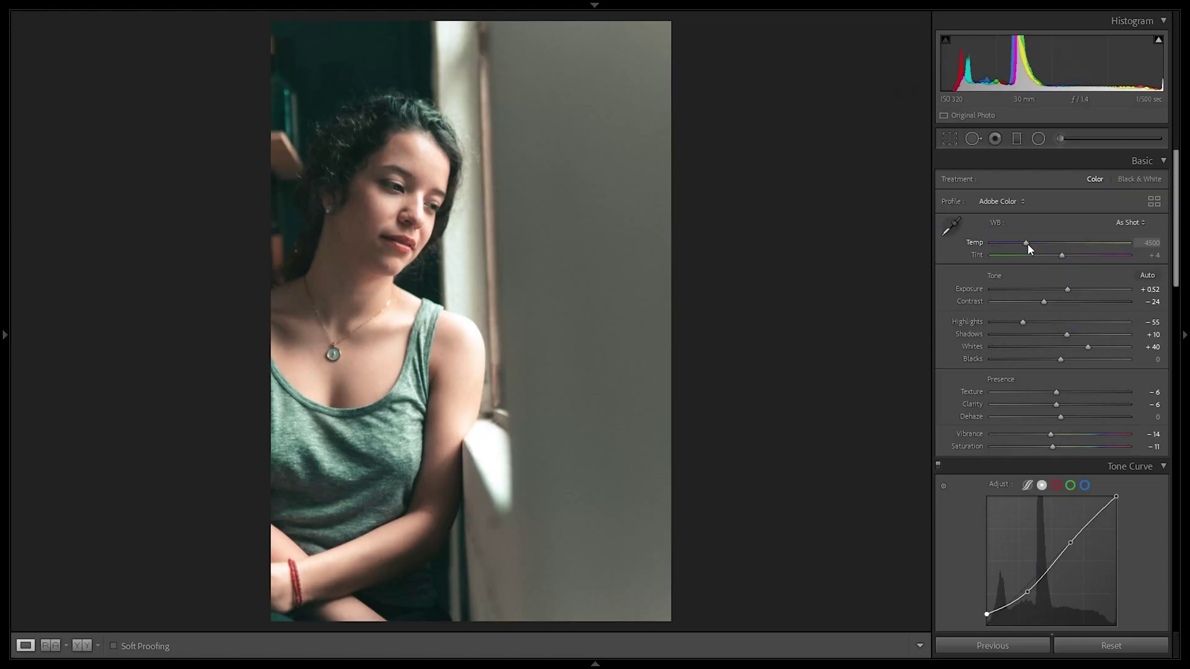
{"action": "left_click_drag", "start_coordinate": [1027, 245], "coordinate": [1058, 226]}
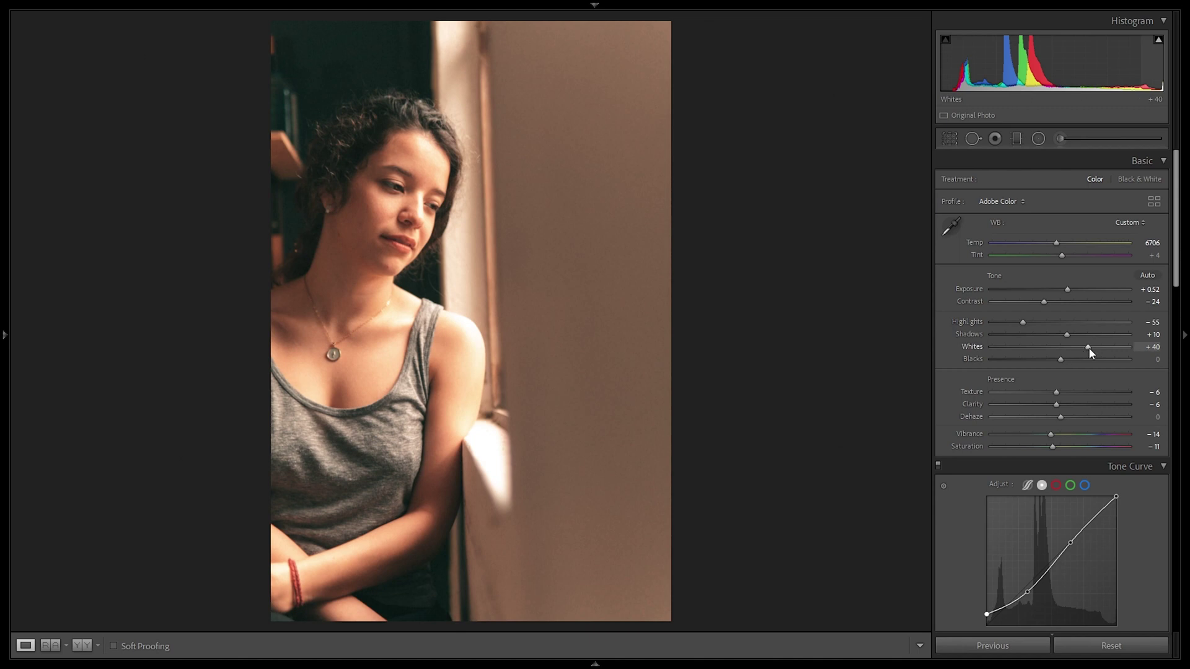
{"action": "left_click_drag", "start_coordinate": [1087, 348], "coordinate": [1059, 351]}
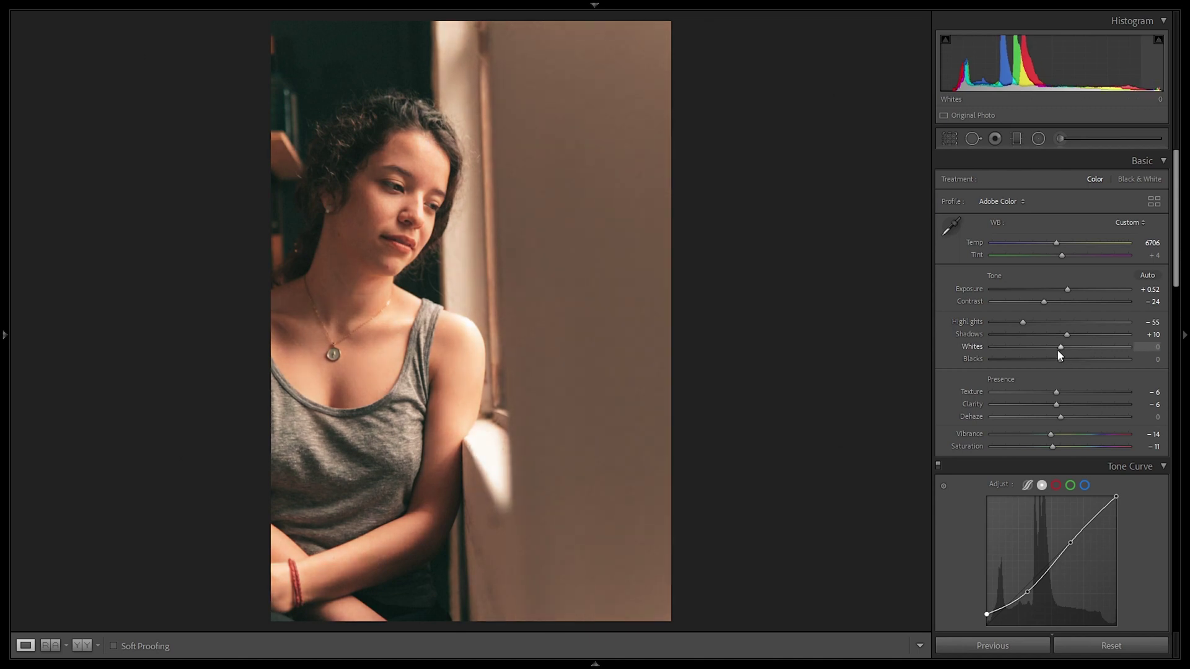
Reset Temp to compare the original white balance, and set it to 6615 while checking the woman's face up close
{"action": "double_click", "coordinate": [1058, 245]}
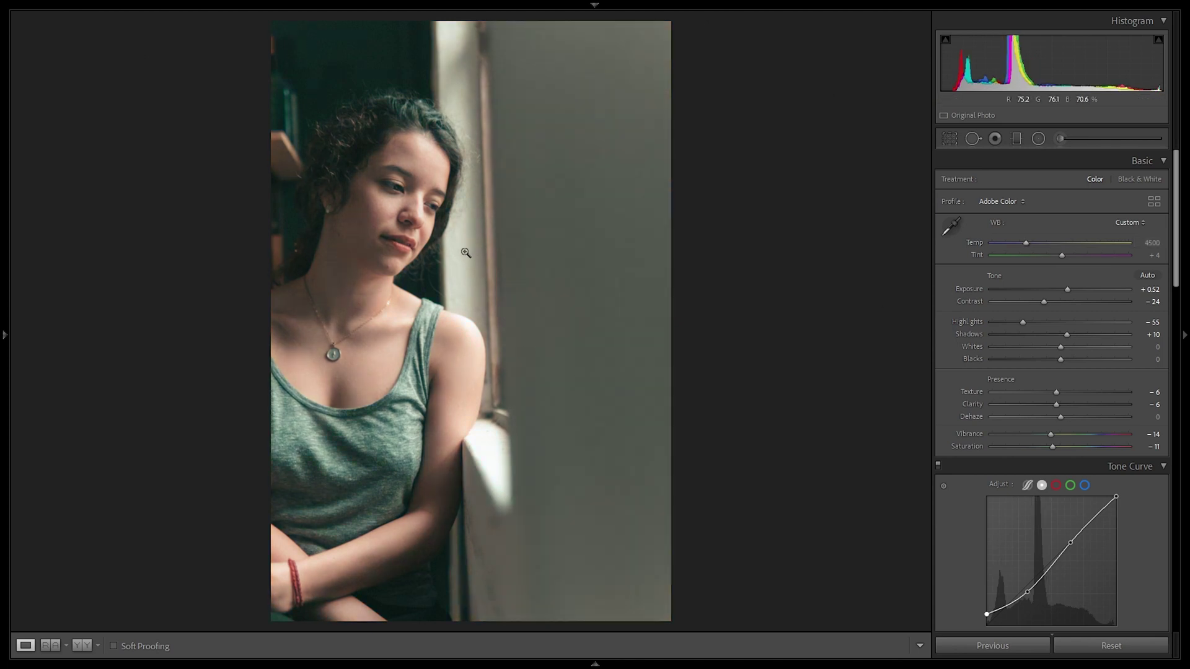
{"action": "left_click", "coordinate": [390, 231]}
{"action": "left_click_drag", "start_coordinate": [405, 300], "coordinate": [430, 367]}
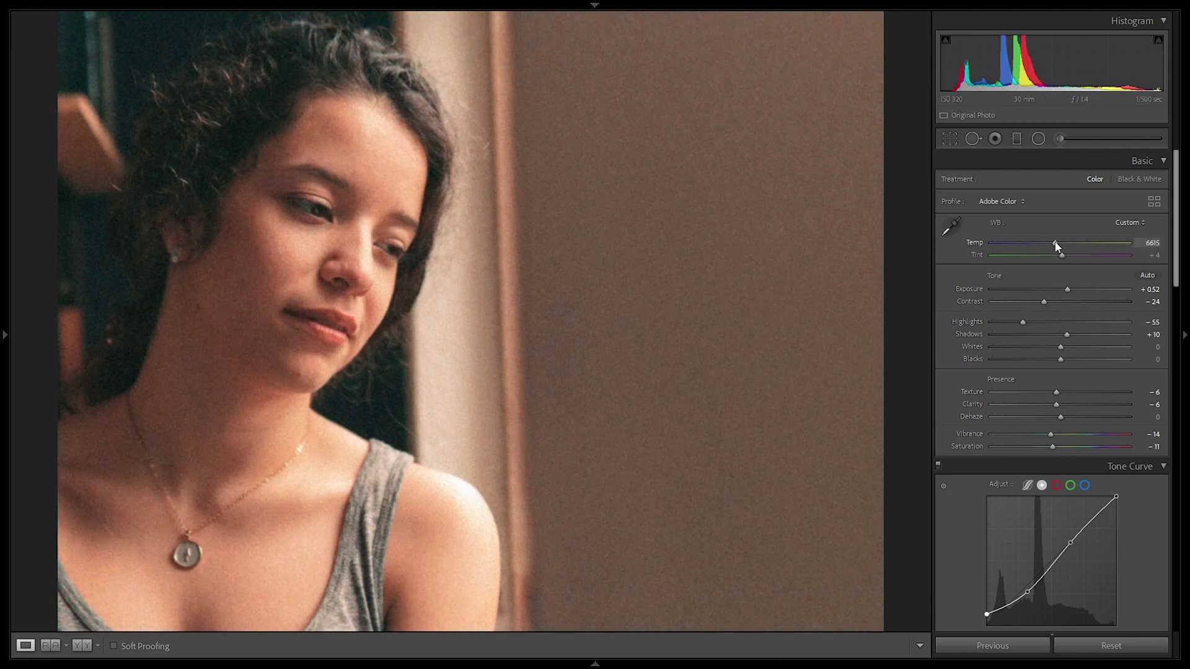
{"action": "left_click", "coordinate": [561, 273]}
Open photo 7, the underexposed profile portrait of the woman in a white T-shirt, for developing
{"action": "left_click", "coordinate": [838, 31]}
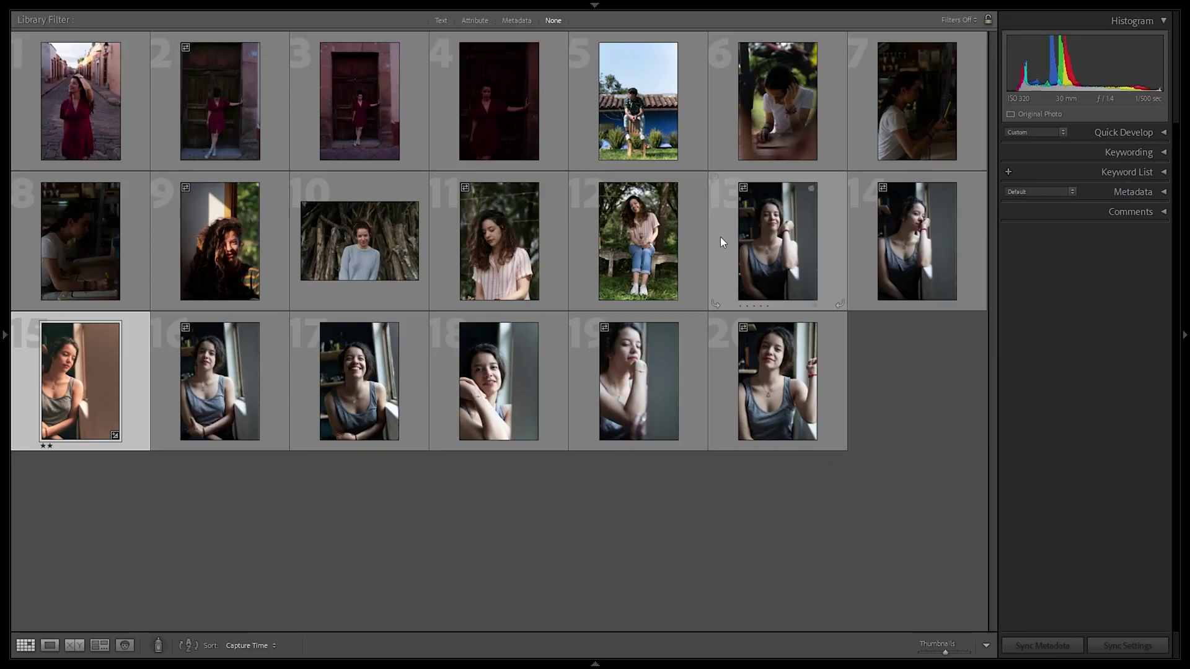
{"action": "left_click", "coordinate": [917, 102]}
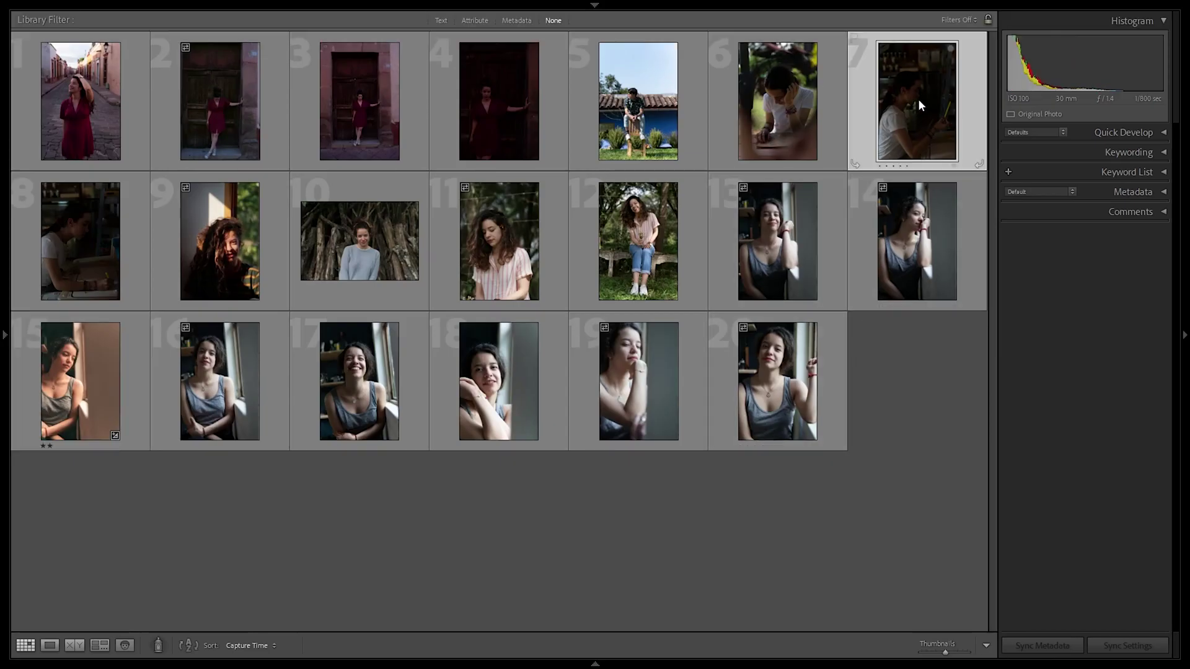
{"action": "mouse_move", "coordinate": [841, 24]}
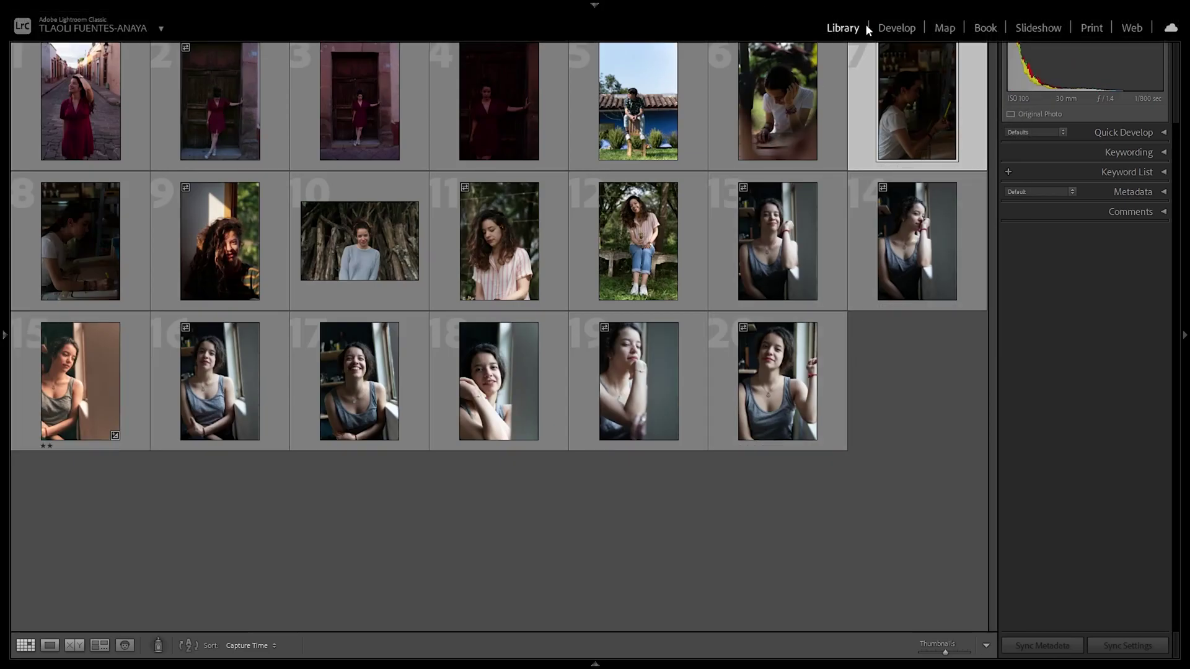
{"action": "left_click", "coordinate": [898, 29]}
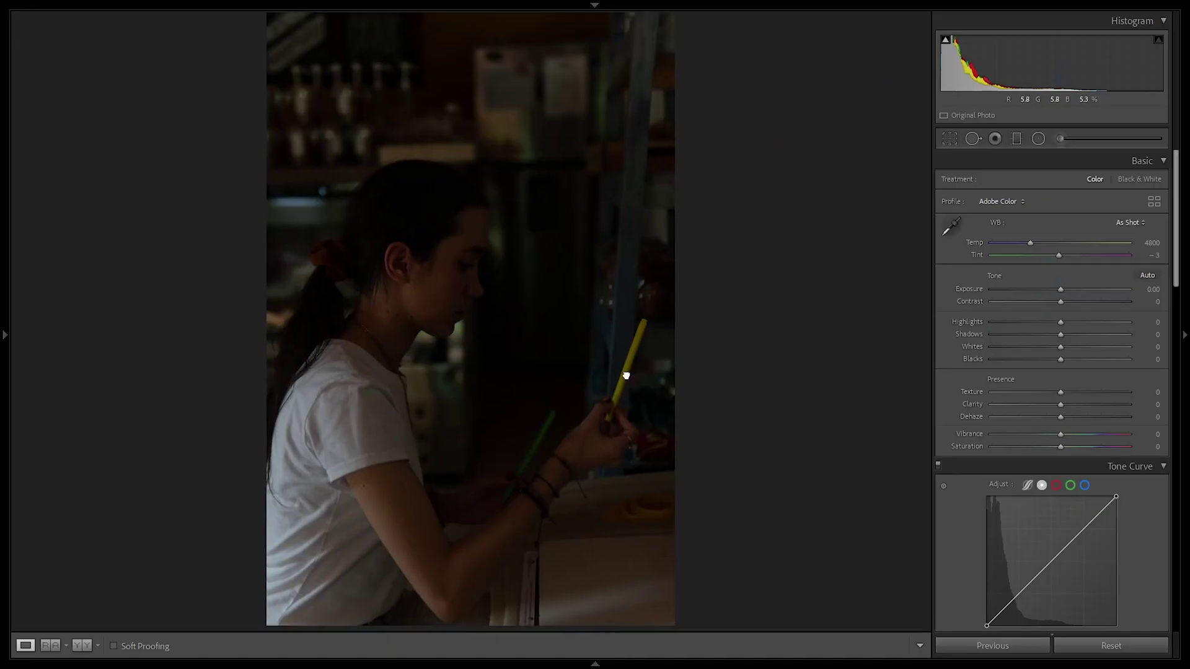
Apply the user preset named after the photographer to the dark profile portrait and set Exposure to +1.88
{"action": "left_click", "coordinate": [665, 404]}
{"action": "left_click_drag", "start_coordinate": [665, 404], "coordinate": [803, 192]}
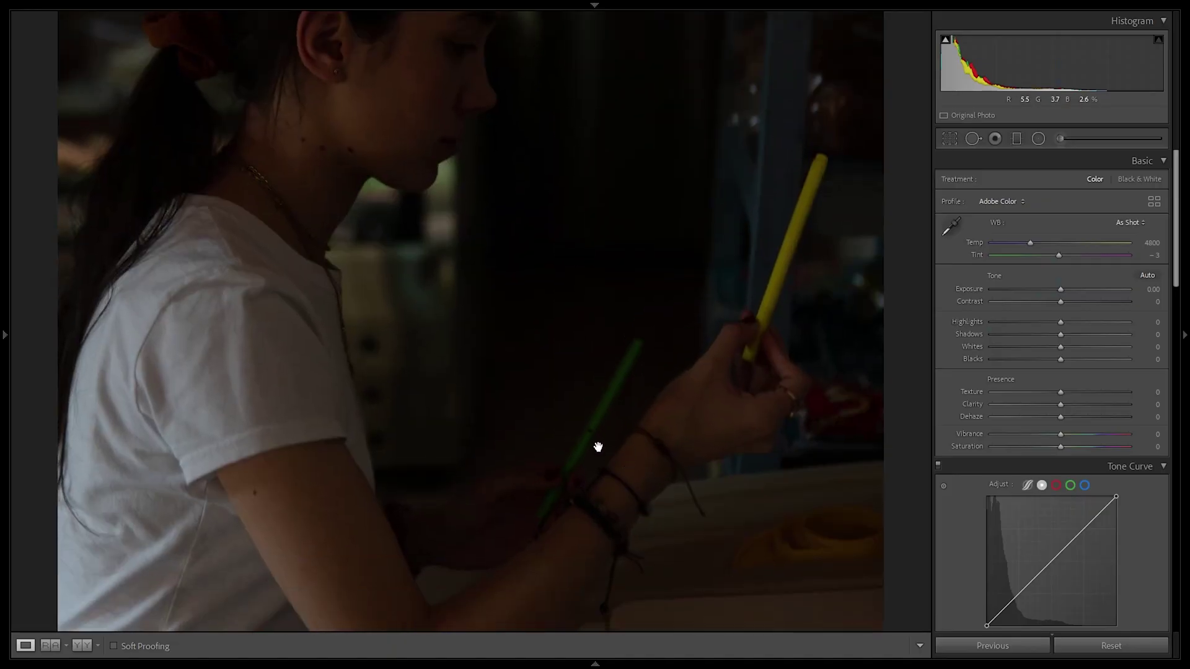
{"action": "left_click", "coordinate": [712, 298]}
{"action": "mouse_move", "coordinate": [2, 253]}
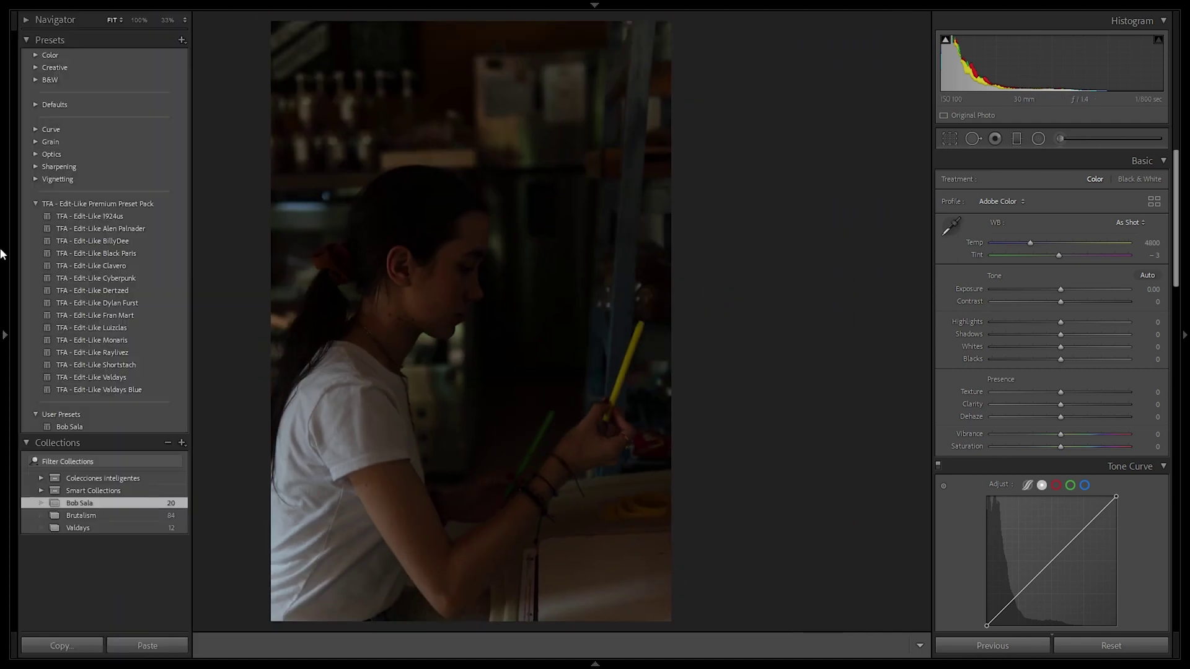
{"action": "left_click", "coordinate": [69, 426]}
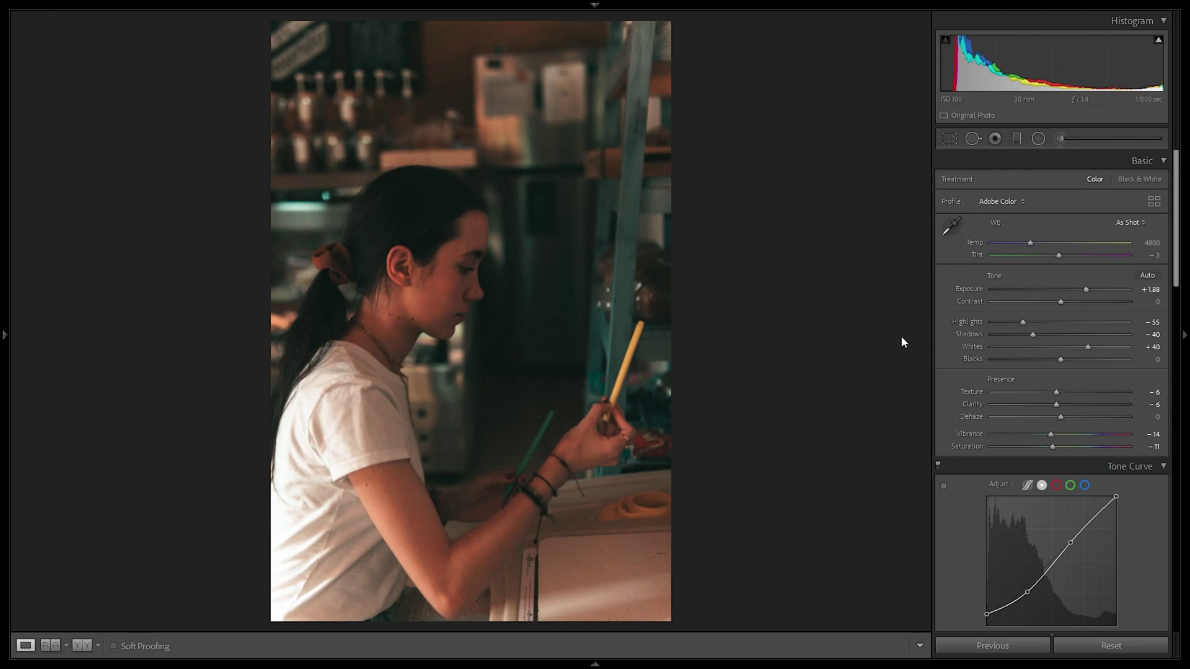
Compare the profile portrait's edit with the original side by side and close up, and warm the Temp slightly
{"action": "left_click", "coordinate": [414, 323]}
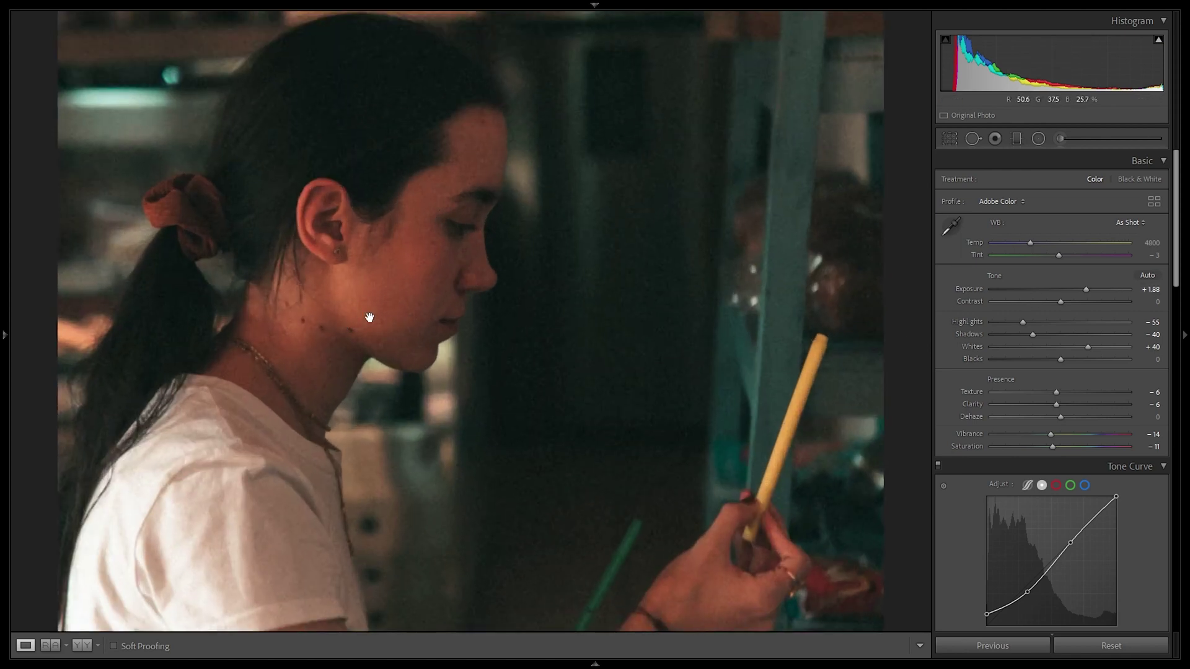
{"action": "left_click", "coordinate": [370, 317]}
{"action": "key", "text": "y"}
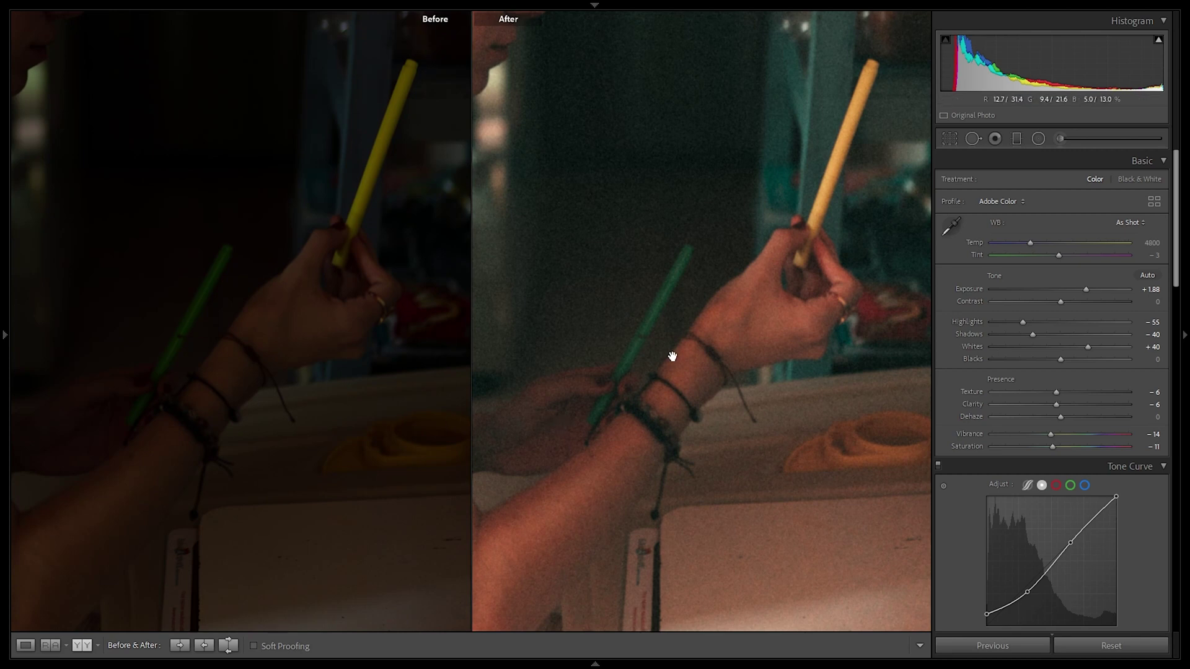
{"action": "scroll", "coordinate": [819, 186], "scroll_direction": "up", "scroll_amount": 5}
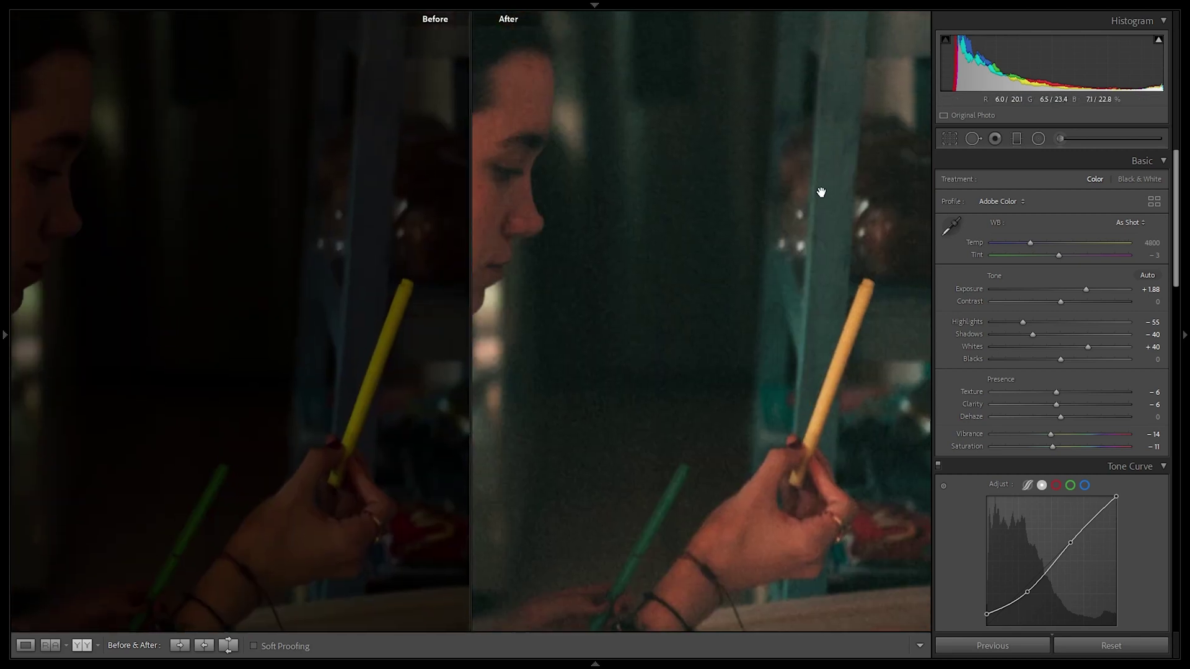
{"action": "left_click_drag", "start_coordinate": [836, 213], "coordinate": [809, 510]}
{"action": "left_click", "coordinate": [787, 268]}
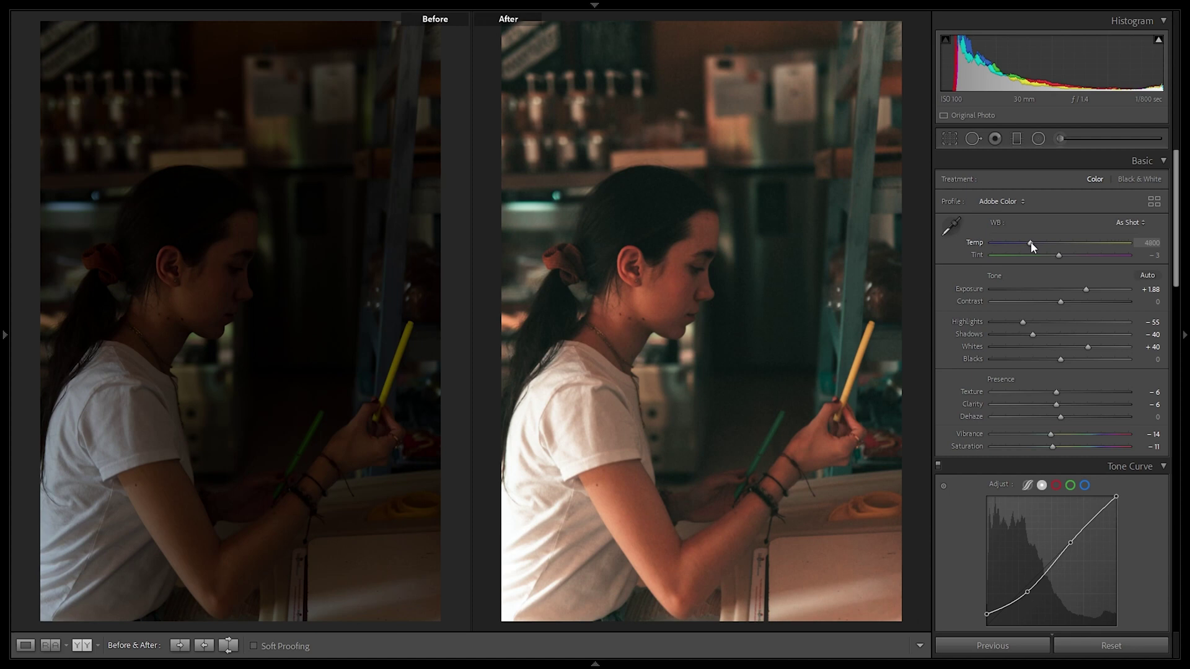
{"action": "left_click_drag", "start_coordinate": [1031, 246], "coordinate": [1045, 247]}
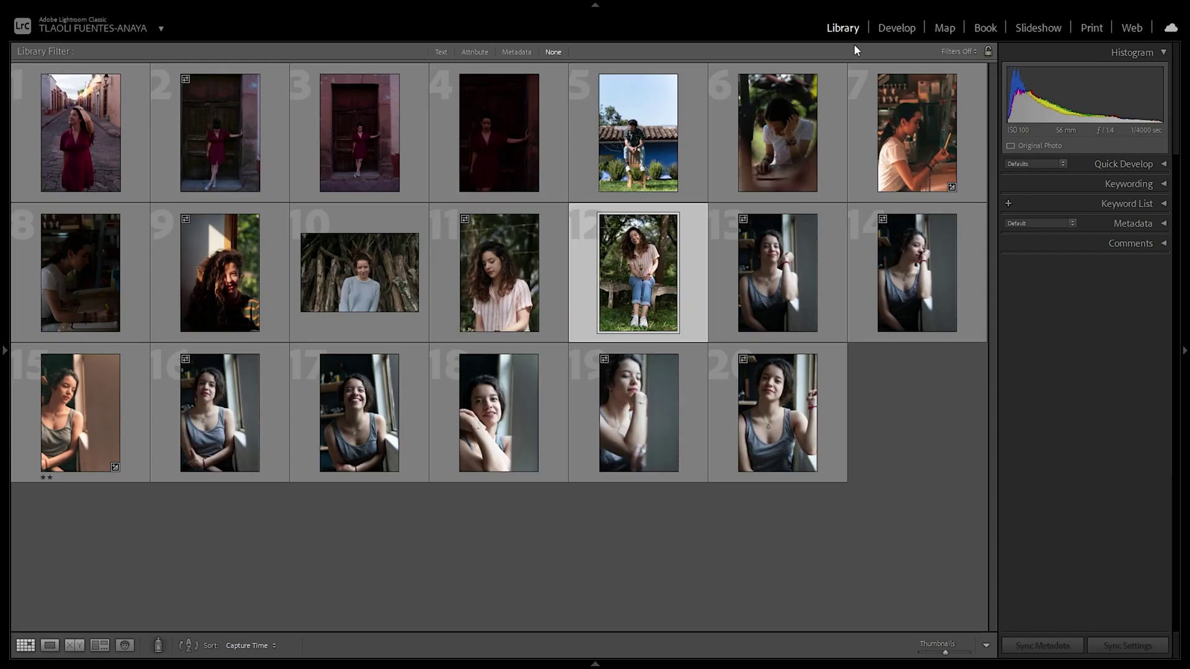
Open the garden bench portrait for developing in single view and apply the user preset named after the photographer
{"action": "left_click", "coordinate": [896, 28]}
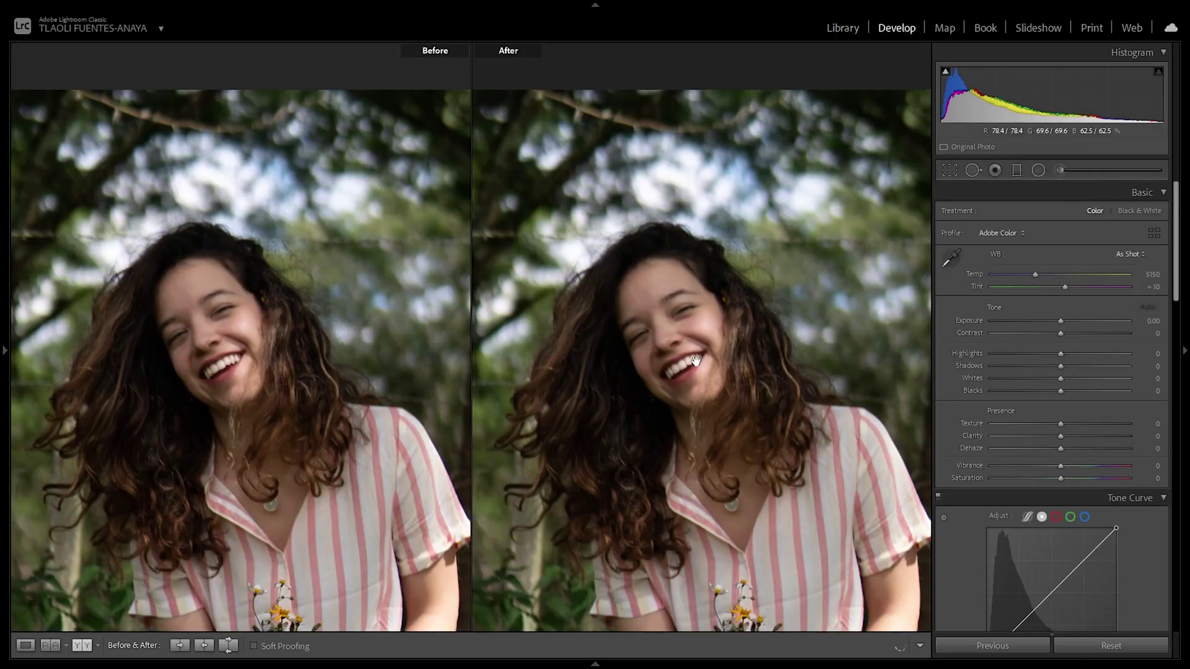
{"action": "key", "text": "y"}
{"action": "left_click_drag", "start_coordinate": [688, 448], "coordinate": [678, 141]}
{"action": "left_click", "coordinate": [677, 141]}
{"action": "mouse_move", "coordinate": [2, 282]}
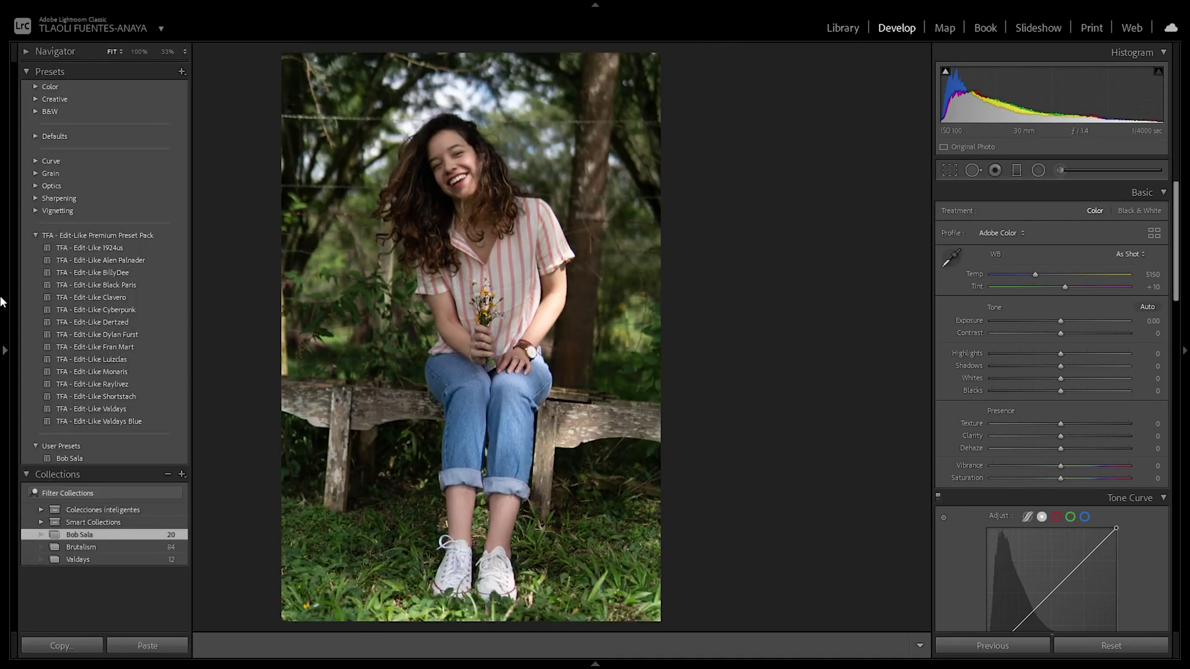
{"action": "left_click", "coordinate": [49, 458]}
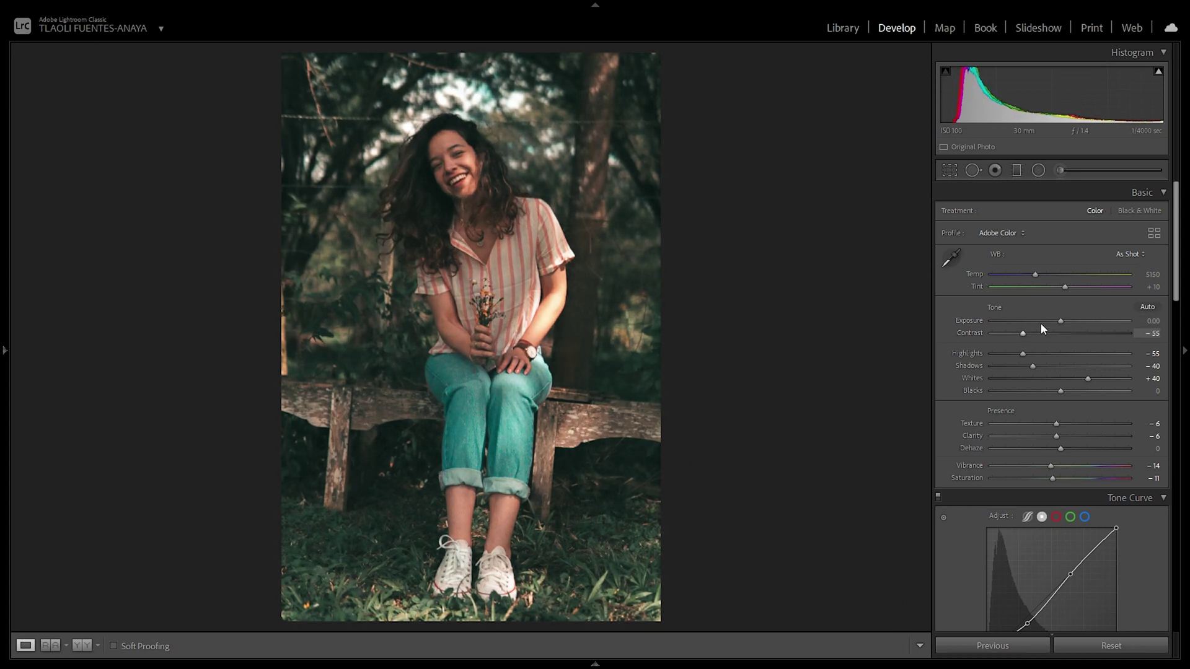
Set the bench portrait's Contrast to -55, Exposure to +0.39 and Temp to 6434, and fine-tune Temp in a close view
{"action": "left_click_drag", "start_coordinate": [1040, 323], "coordinate": [1069, 321]}
{"action": "left_click_drag", "start_coordinate": [1036, 275], "coordinate": [1053, 274]}
{"action": "left_click", "coordinate": [446, 155]}
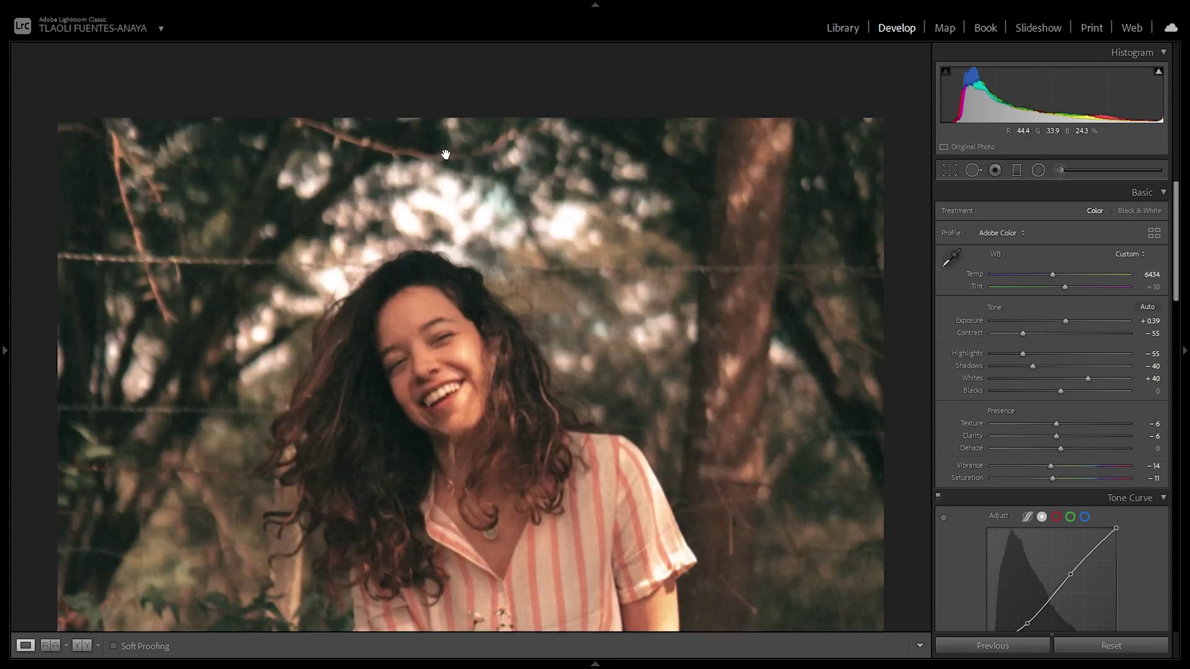
{"action": "left_click_drag", "start_coordinate": [492, 433], "coordinate": [620, 255]}
{"action": "left_click_drag", "start_coordinate": [1067, 275], "coordinate": [1046, 275]}
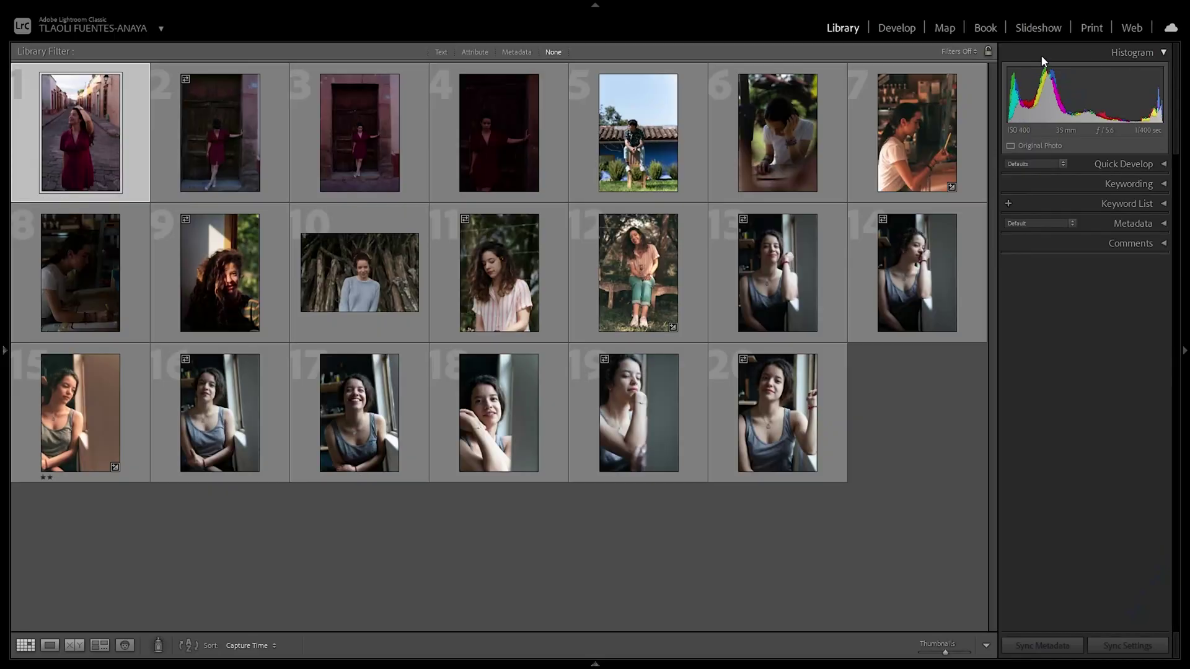
Open the street portrait in the red dress for developing and apply the user preset named after the photographer
{"action": "left_click", "coordinate": [908, 28]}
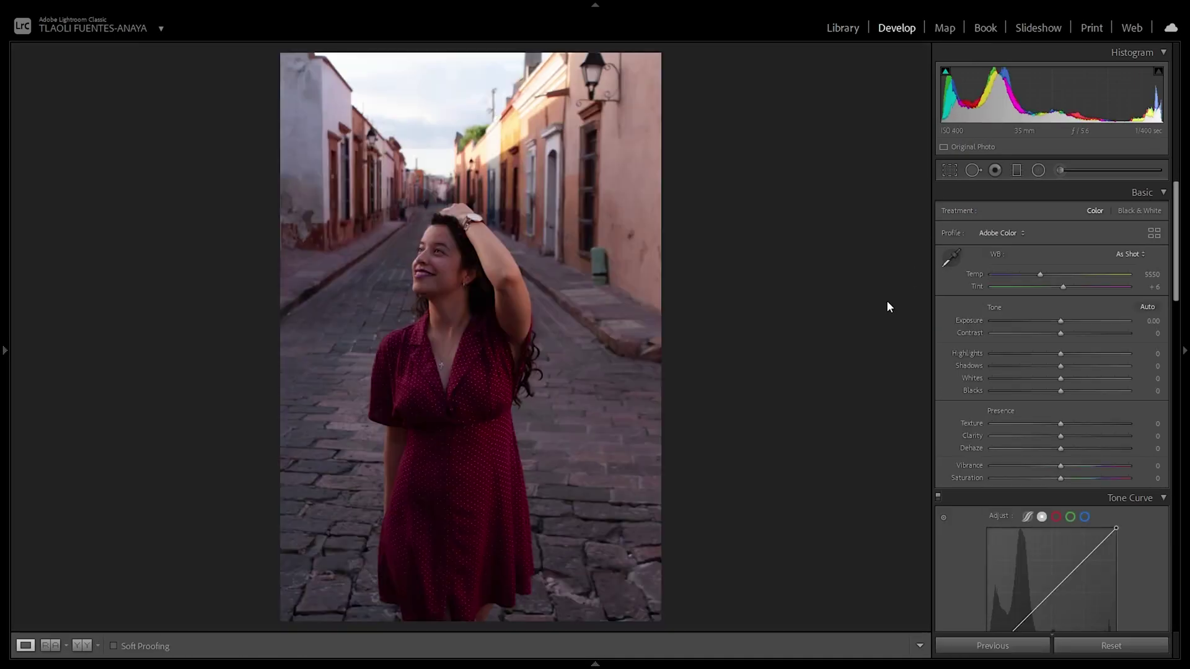
{"action": "mouse_move", "coordinate": [2, 291]}
{"action": "left_click", "coordinate": [53, 458]}
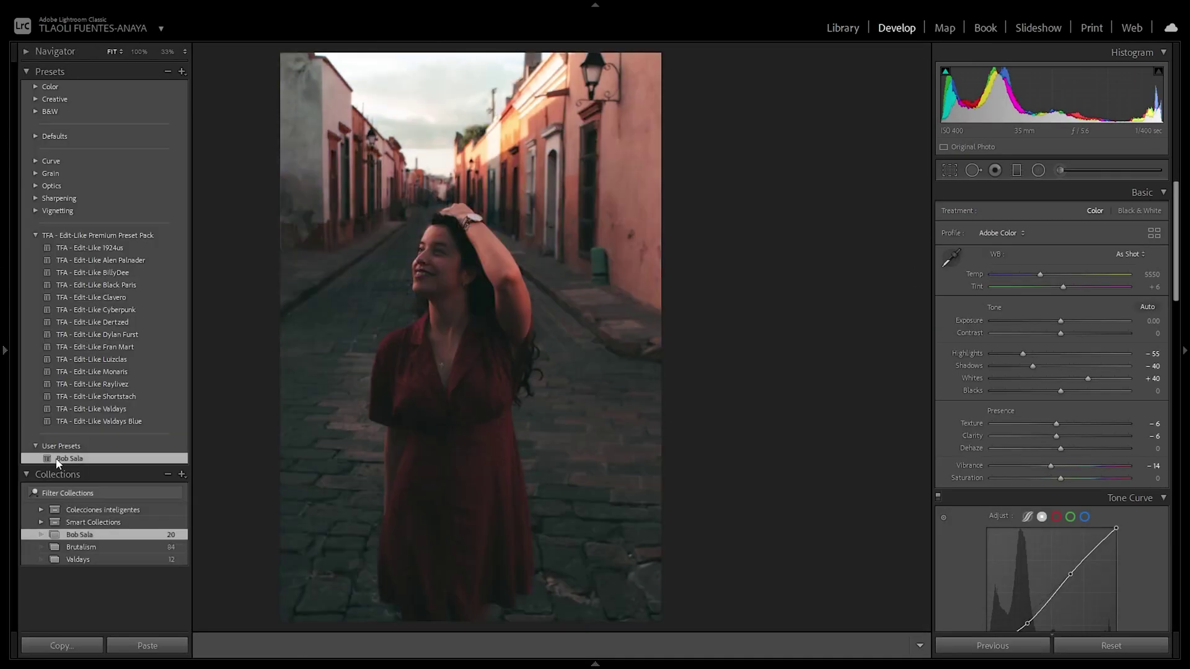
Set the street portrait's Exposure to +0.70, Highlights to -88 and Whites to +38
{"action": "left_click_drag", "start_coordinate": [1059, 320], "coordinate": [1069, 321]}
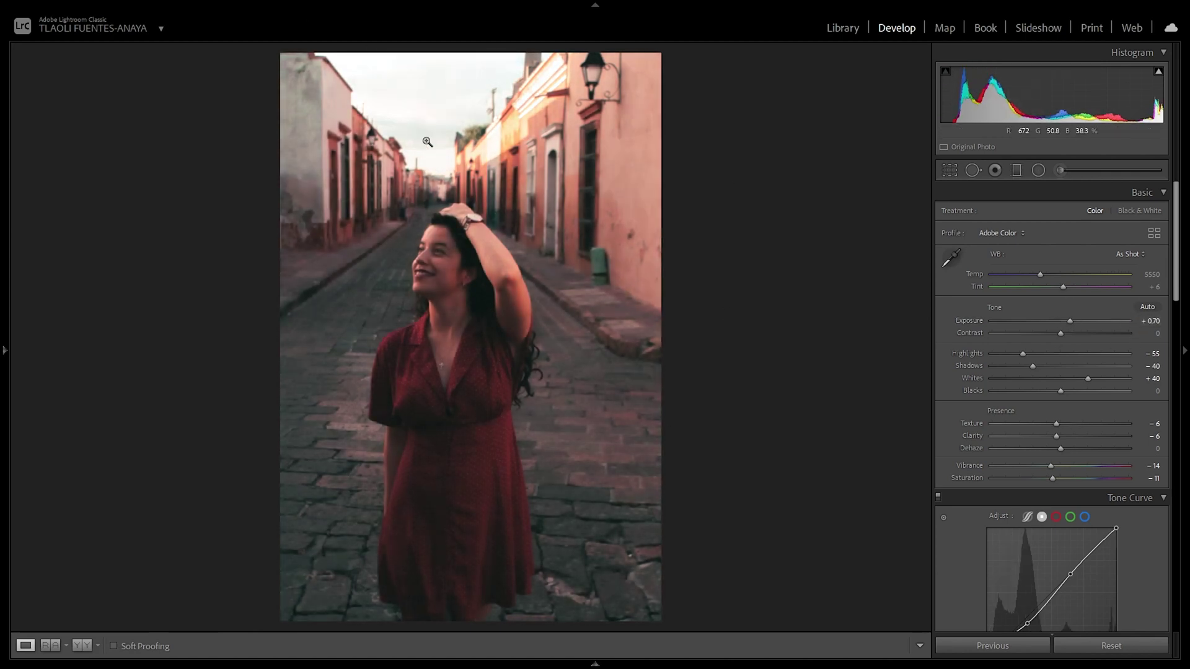
{"action": "left_click_drag", "start_coordinate": [1023, 354], "coordinate": [1000, 353]}
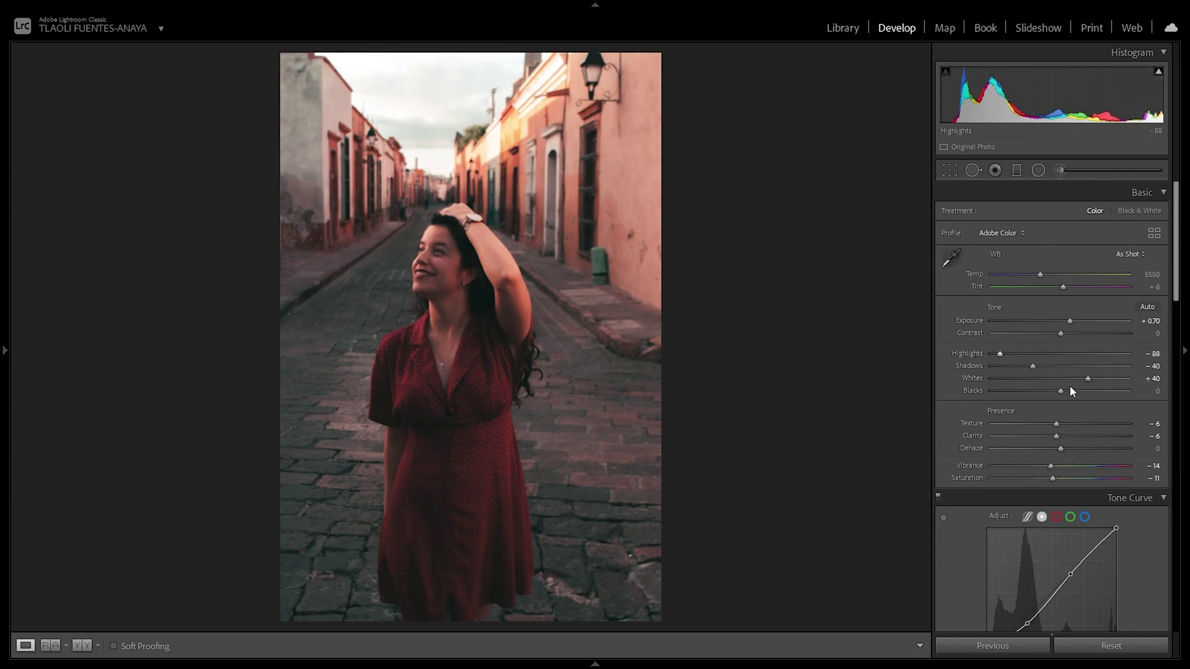
{"action": "left_click_drag", "start_coordinate": [1091, 379], "coordinate": [1089, 379]}
Compare the street portrait with its original side by side and close up, and set Temp to 6434
{"action": "left_click_drag", "start_coordinate": [414, 276], "coordinate": [522, 229]}
{"action": "left_click", "coordinate": [522, 229]}
{"action": "key", "text": "F7"}
{"action": "key", "text": "y"}
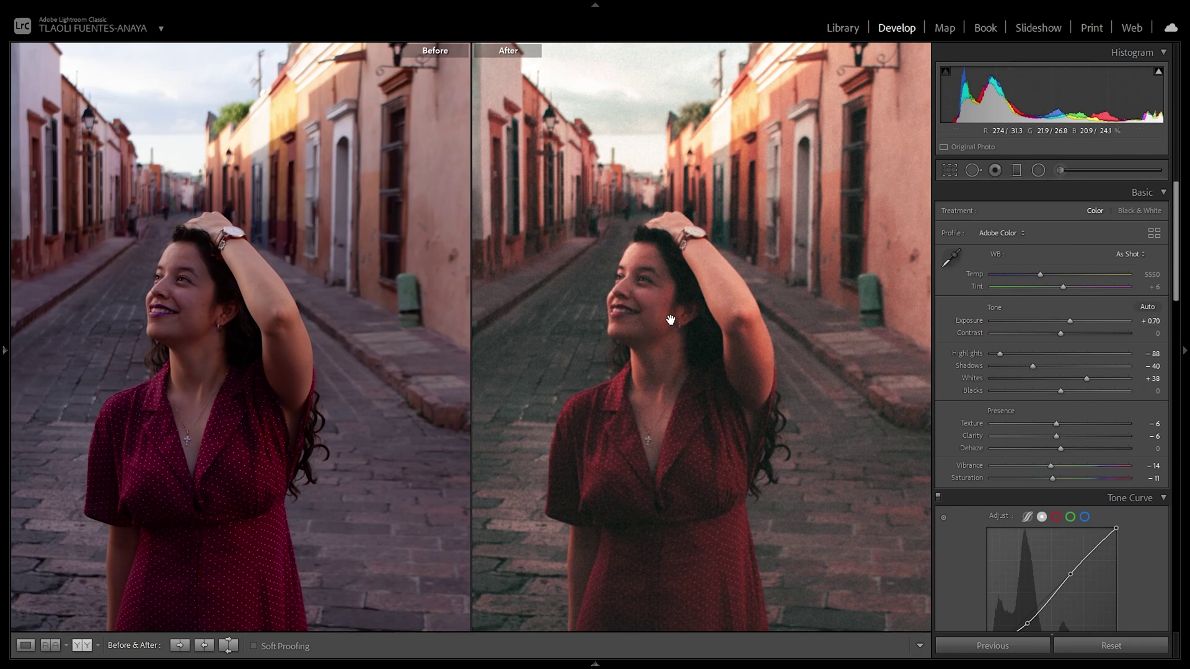
{"action": "left_click", "coordinate": [1046, 273]}
{"action": "left_click_drag", "start_coordinate": [1050, 273], "coordinate": [1054, 275]}
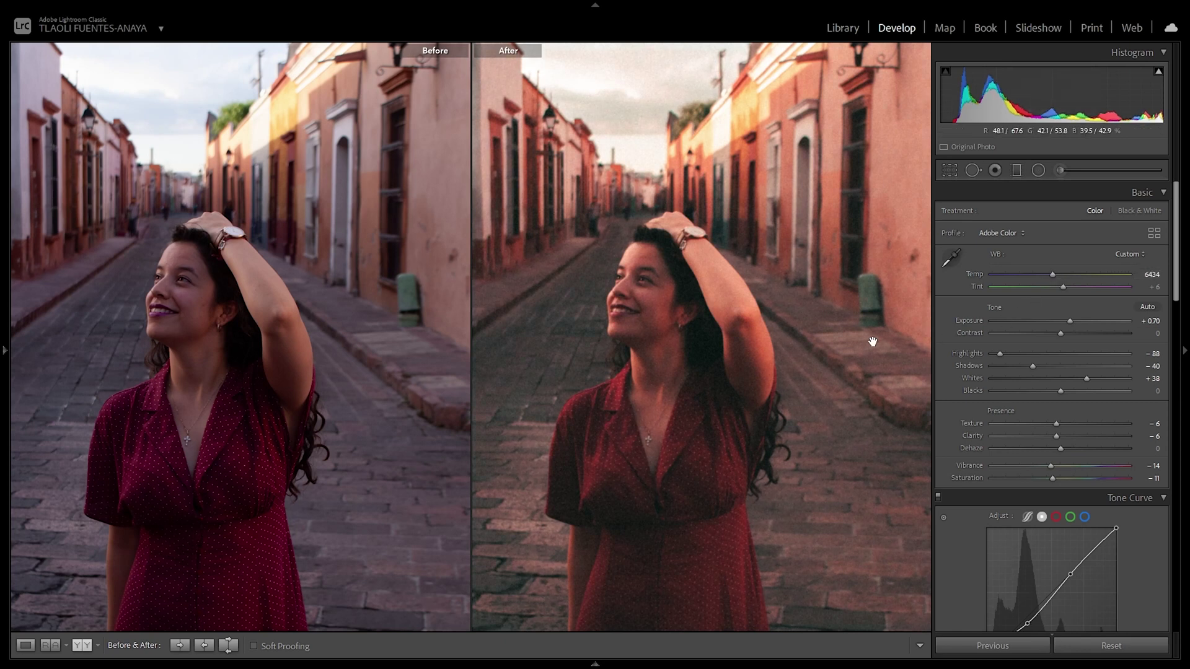
{"action": "left_click", "coordinate": [667, 315]}
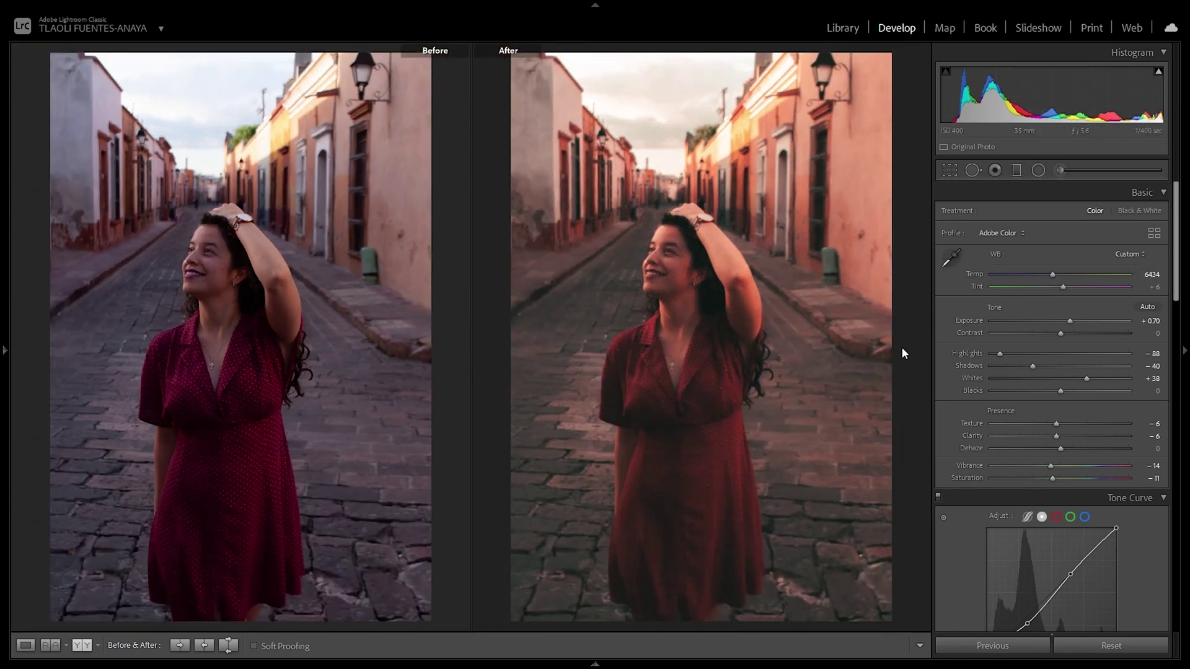
Open photo 6, the woman leaning over a table, for developing and apply the user preset named after the photographer
{"action": "left_click", "coordinate": [850, 32]}
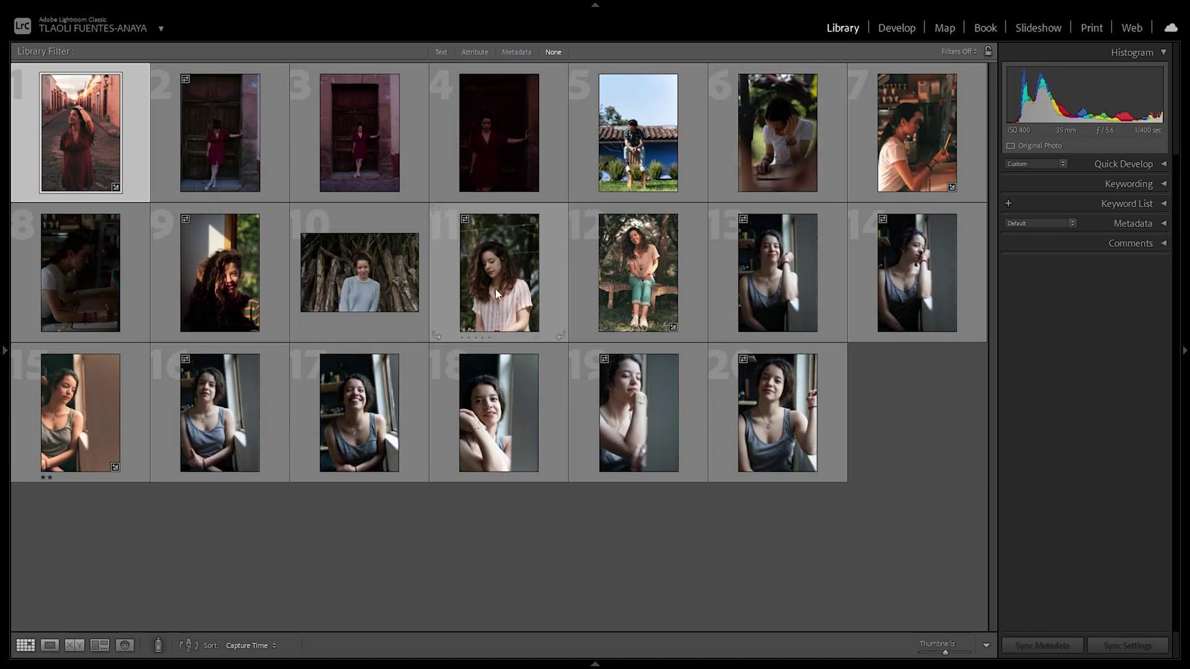
{"action": "left_click", "coordinate": [750, 142]}
{"action": "left_click", "coordinate": [886, 32]}
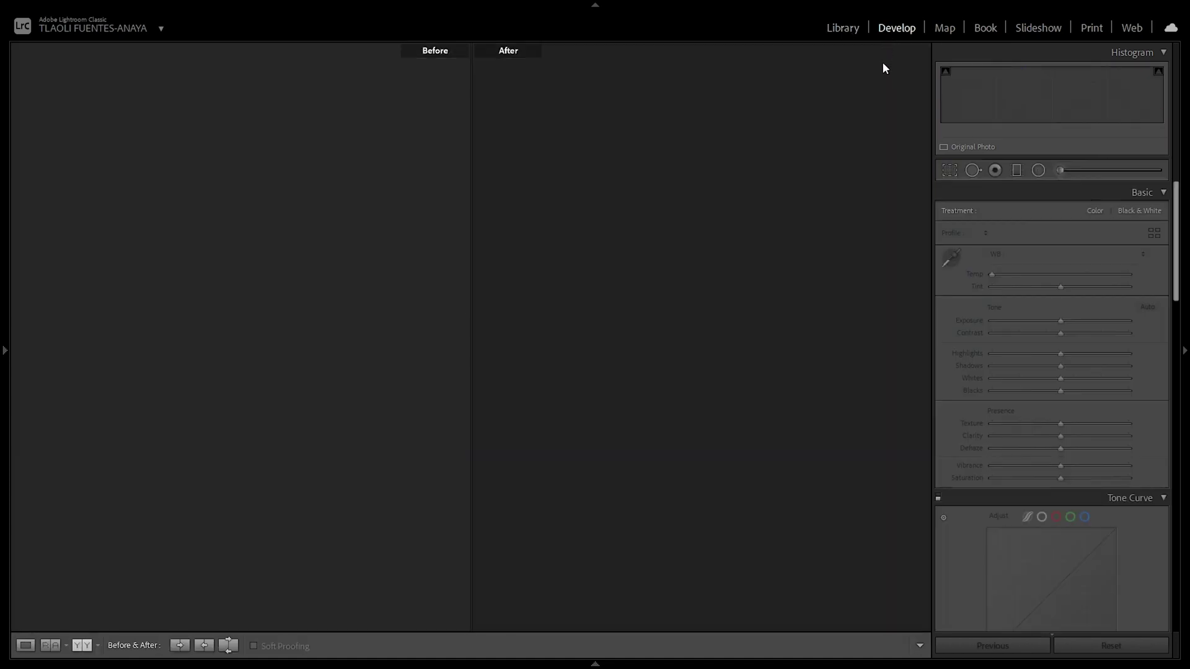
{"action": "mouse_move", "coordinate": [3, 318]}
{"action": "left_click", "coordinate": [80, 318]}
Set the table portrait's Exposure to +1.56 and Temp to 6434, checking the face and hand close up against the original
{"action": "left_click_drag", "start_coordinate": [1060, 321], "coordinate": [1081, 322]}
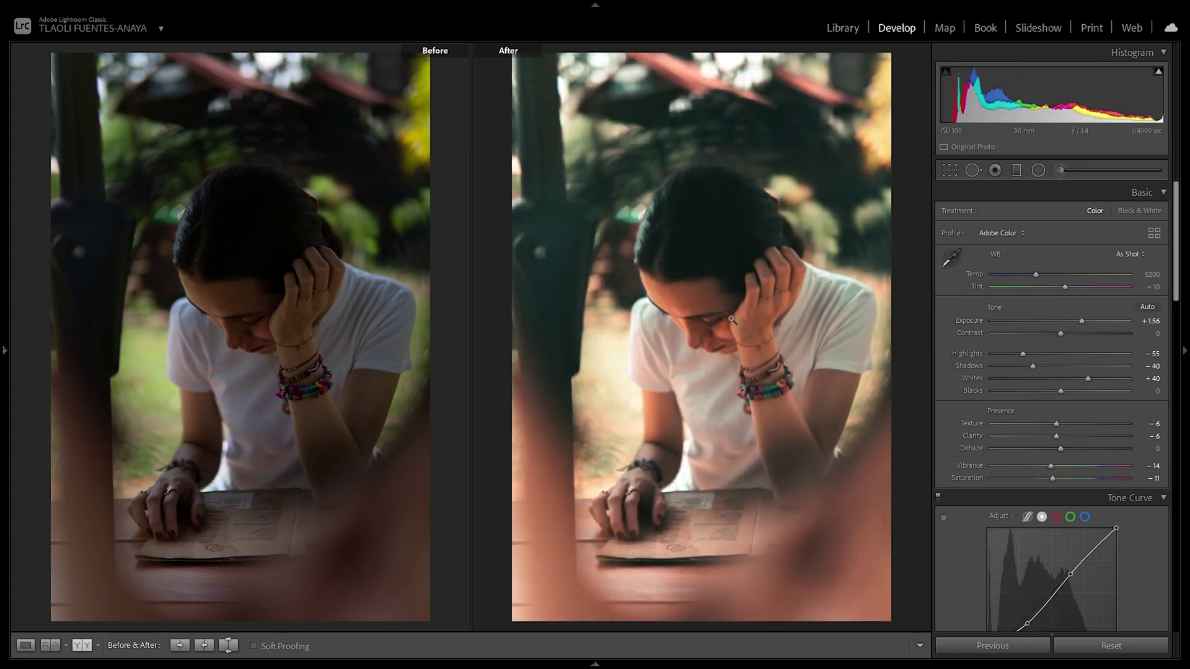
{"action": "left_click", "coordinate": [738, 394]}
{"action": "left_click", "coordinate": [734, 347]}
{"action": "left_click_drag", "start_coordinate": [1040, 275], "coordinate": [1056, 275]}
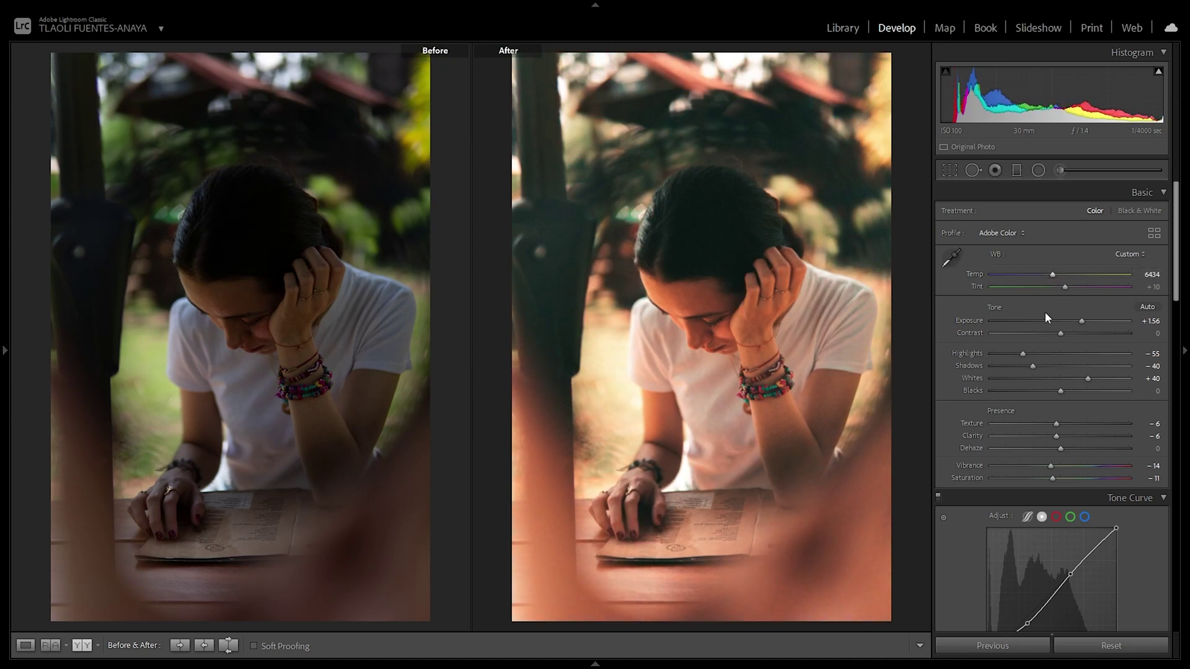
{"action": "left_click", "coordinate": [747, 314]}
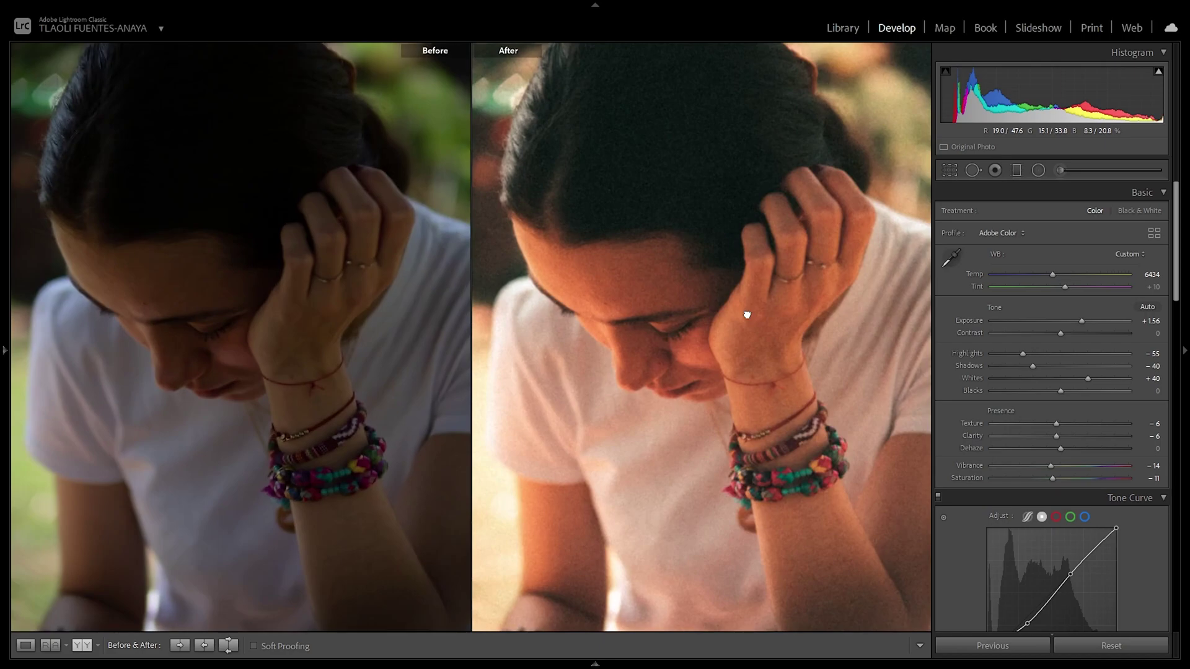